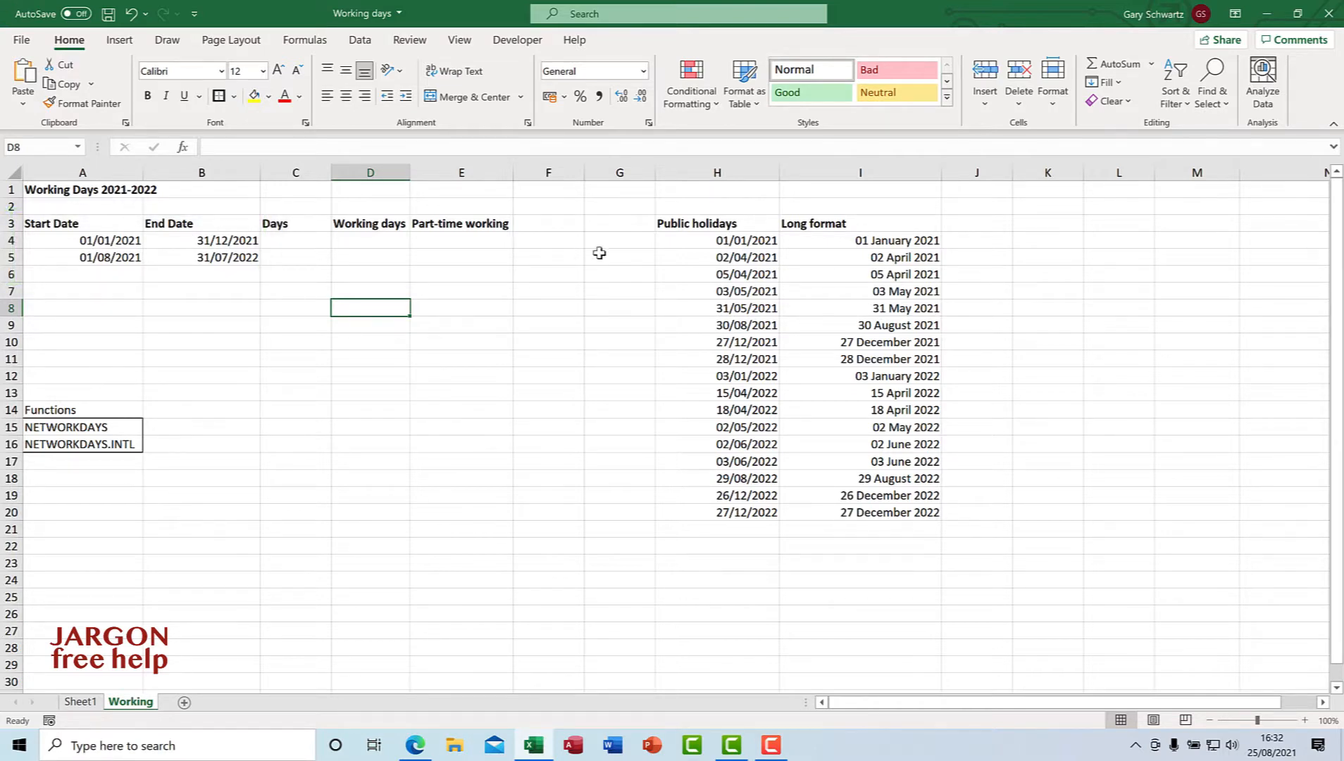
left_click_drag(743, 243, 729, 510)
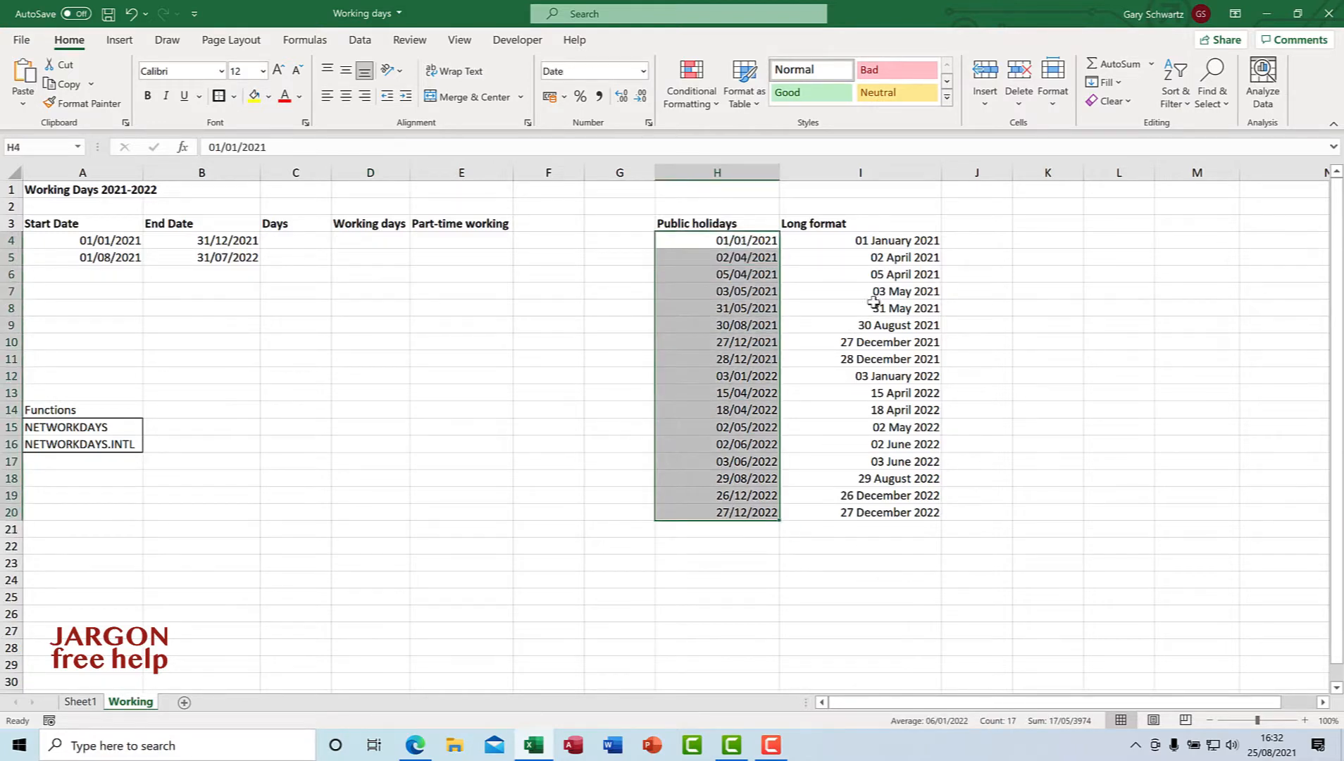
left_click(882, 240)
left_click_drag(882, 240, 892, 510)
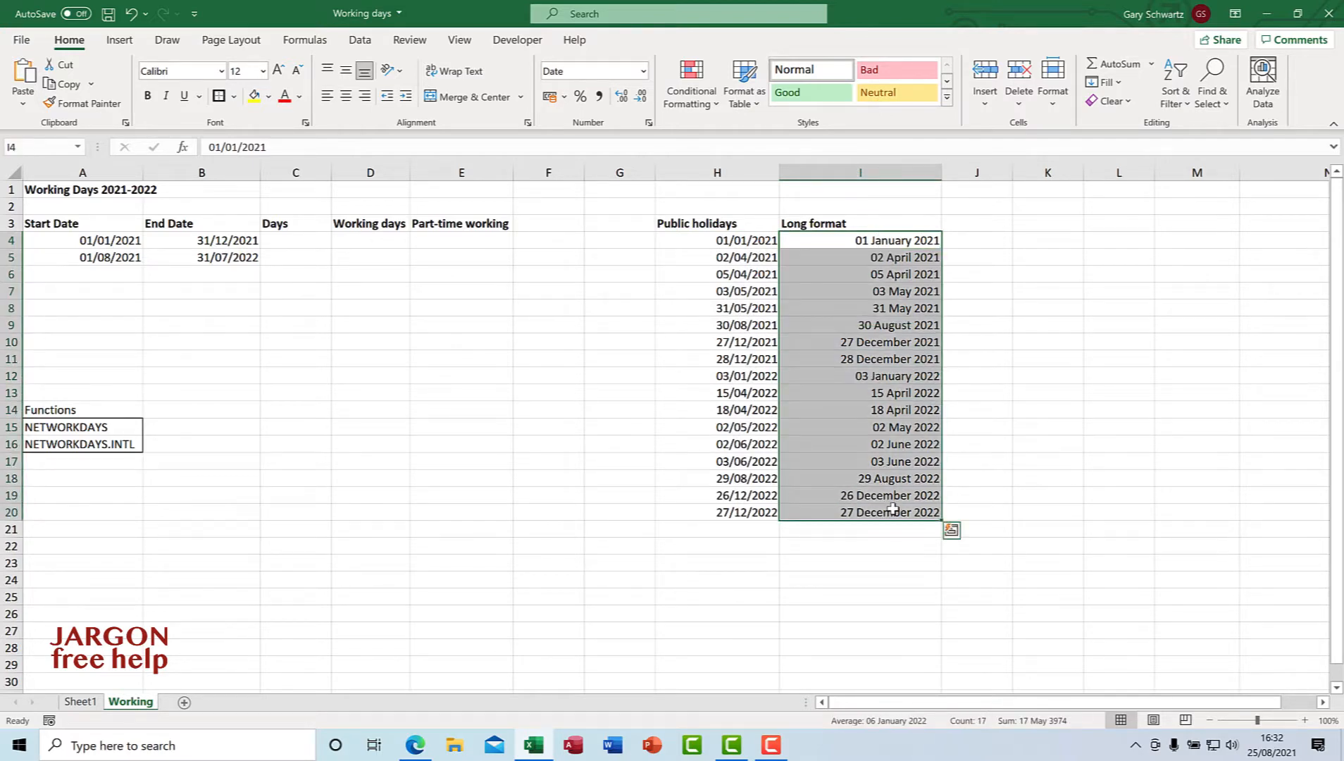
left_click(315, 240)
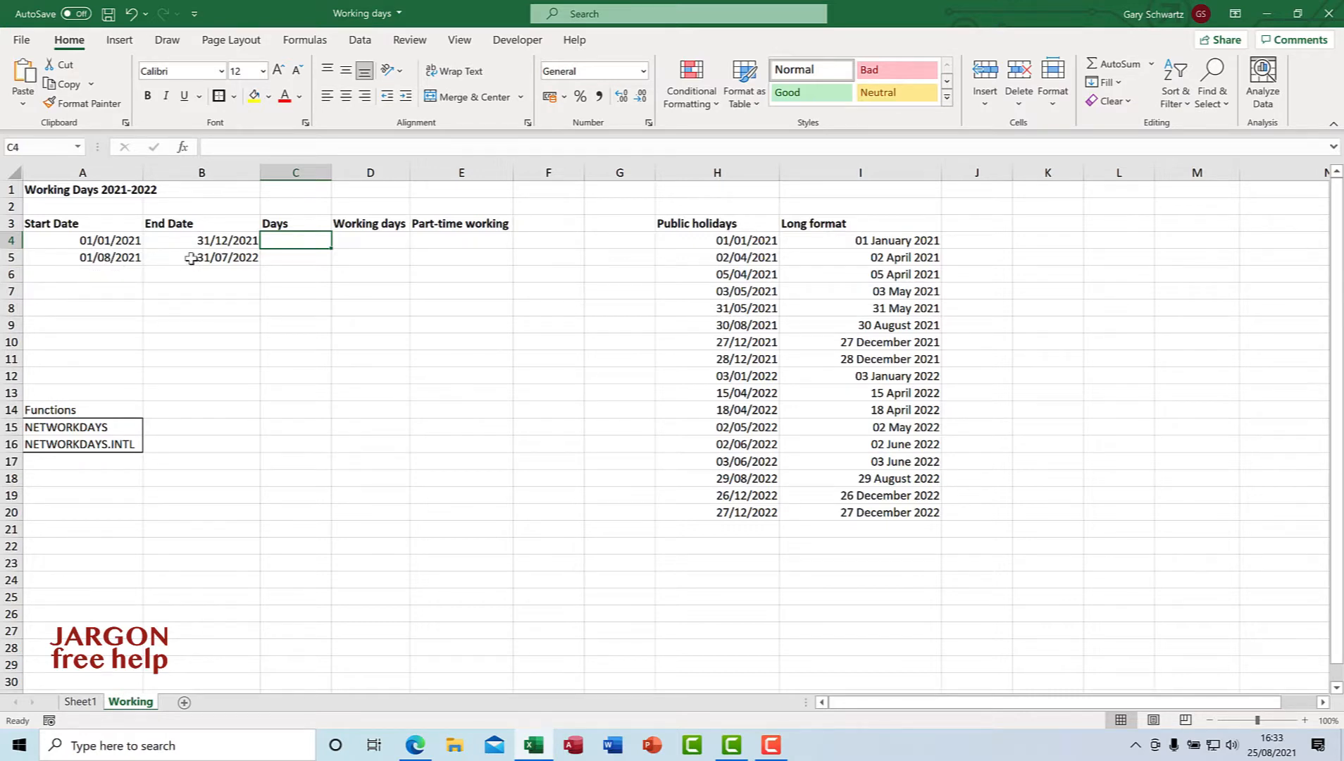
Add a third date range in row 6 with start date 01/02/2021 and end date 28/02/2021.
left_click(100, 272)
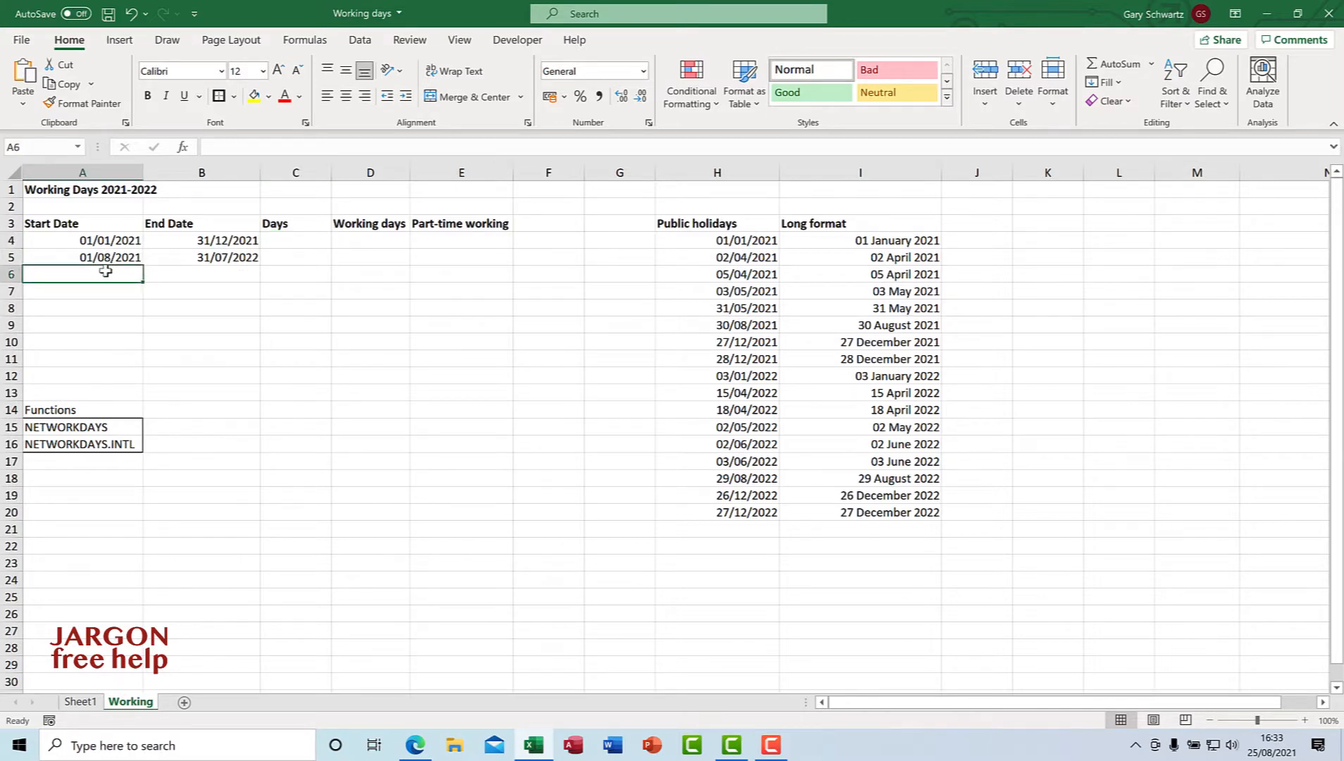
type("1/")
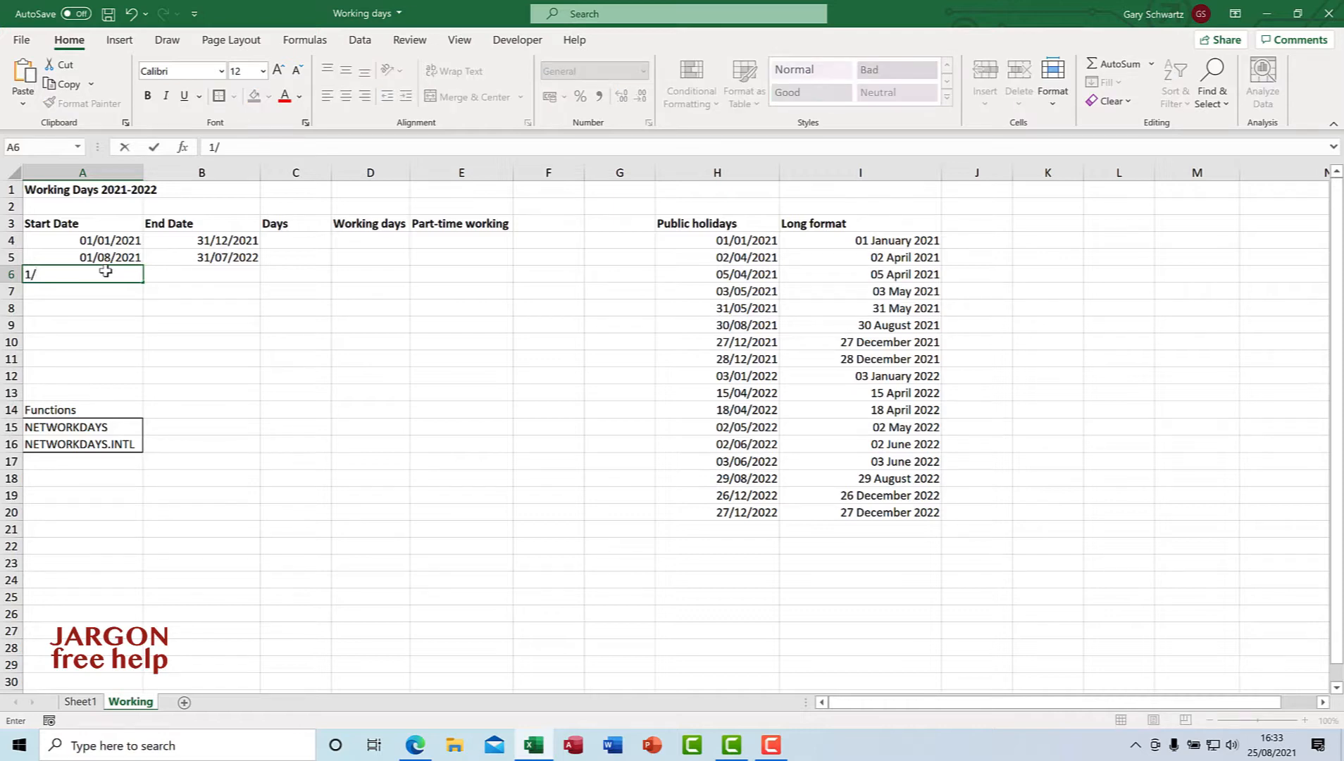
type("2/2021")
key("Tab")
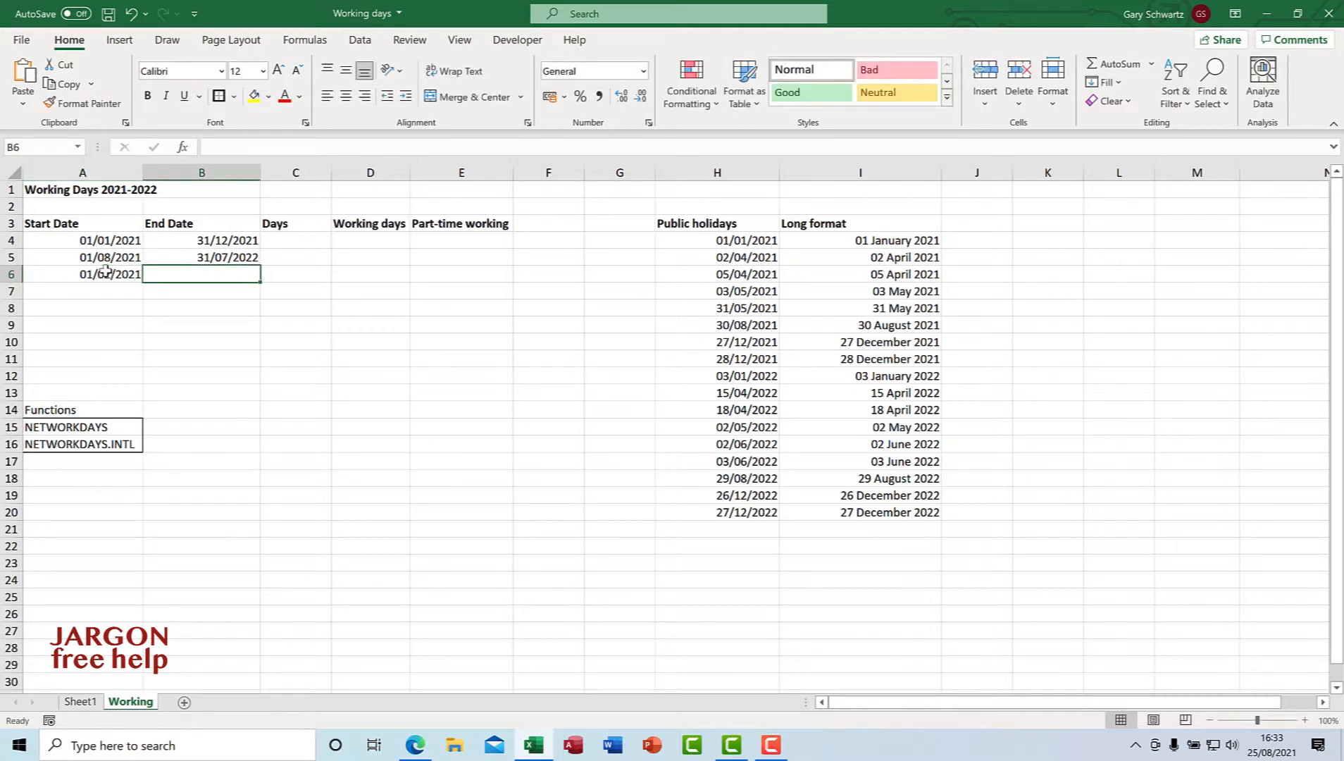
type("28/02/20")
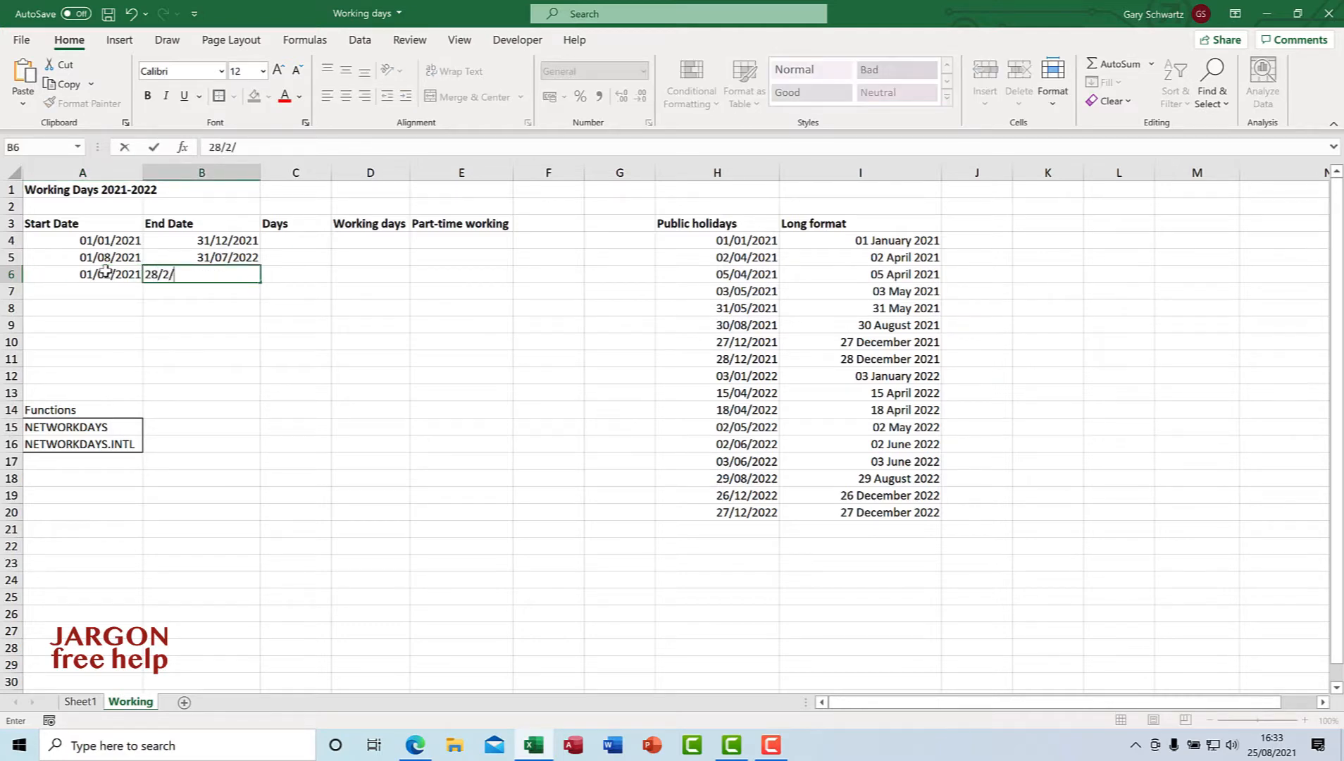
type("21")
key("Return")
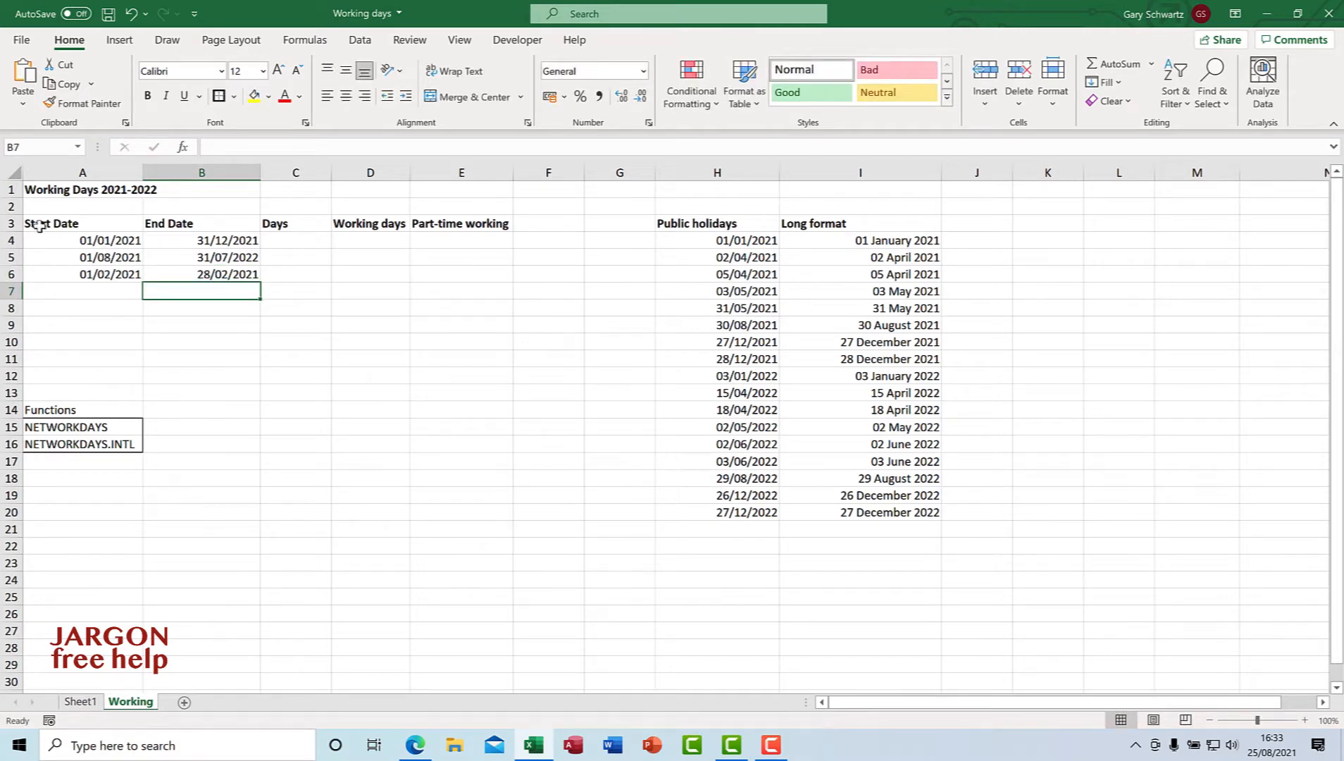
left_click(120, 428)
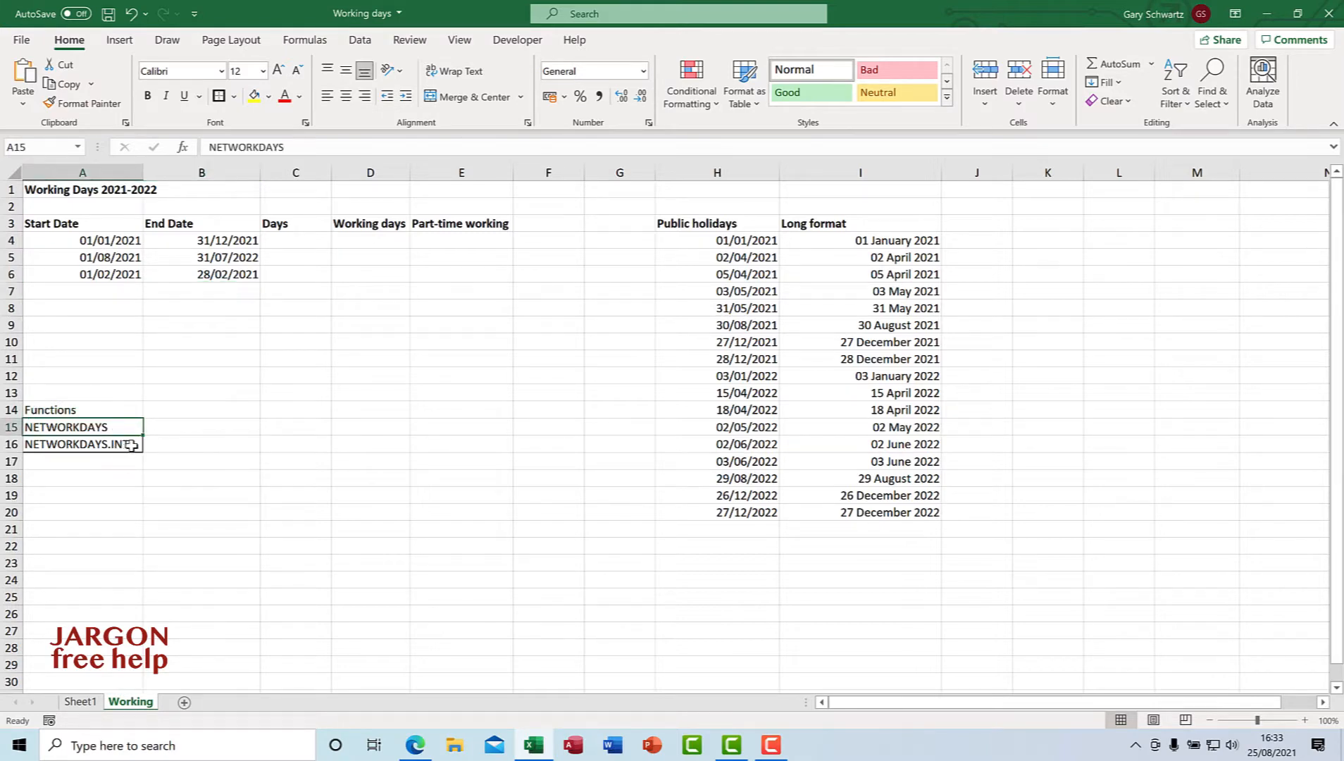
left_click(103, 447)
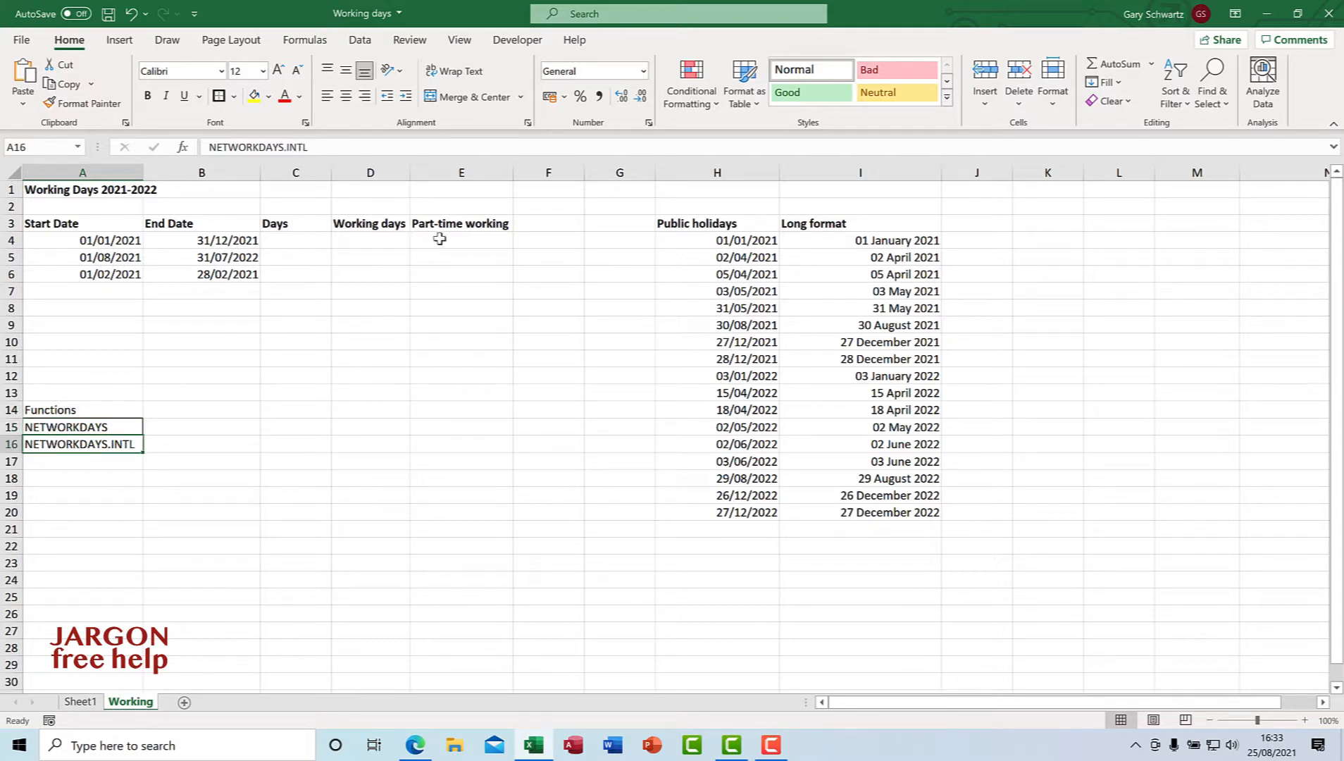
Calculate the days between the first start and end dates in C4 with the formula =B4-A4.
left_click(289, 242)
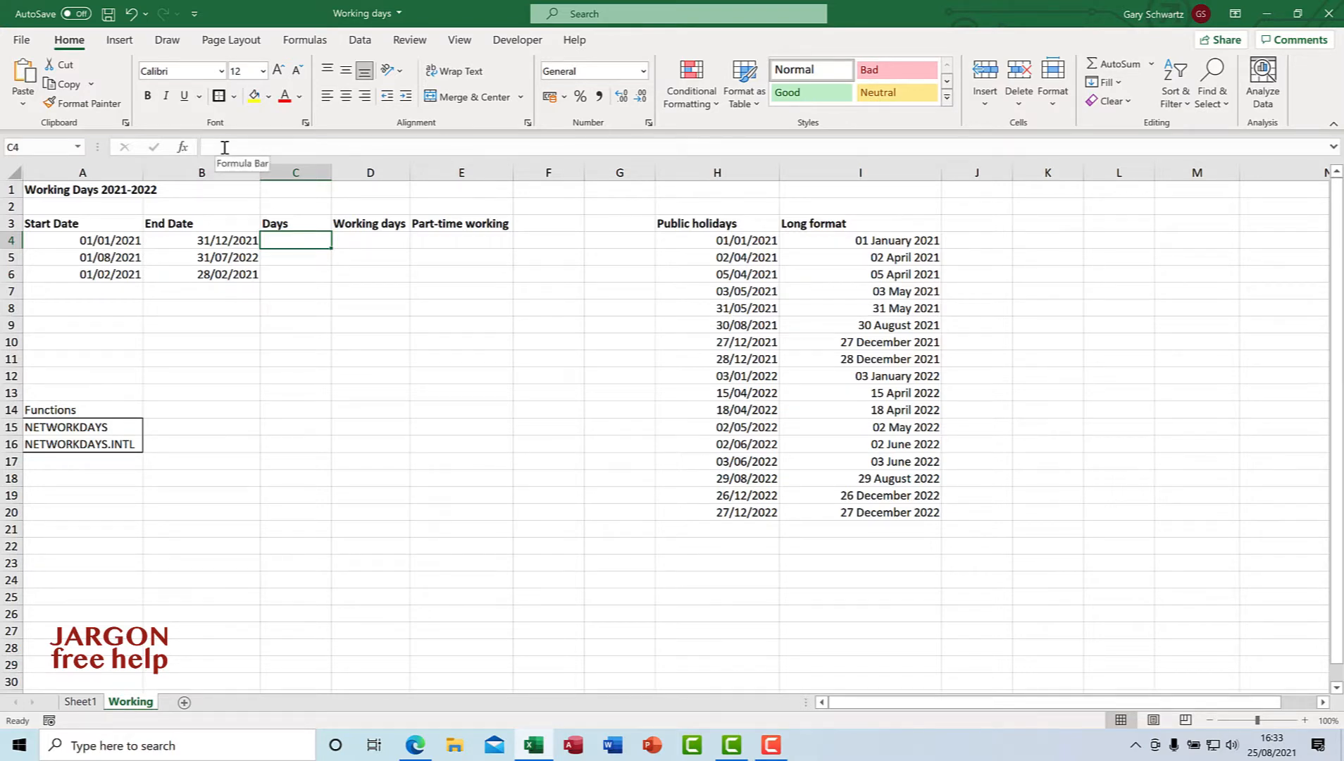
type("=")
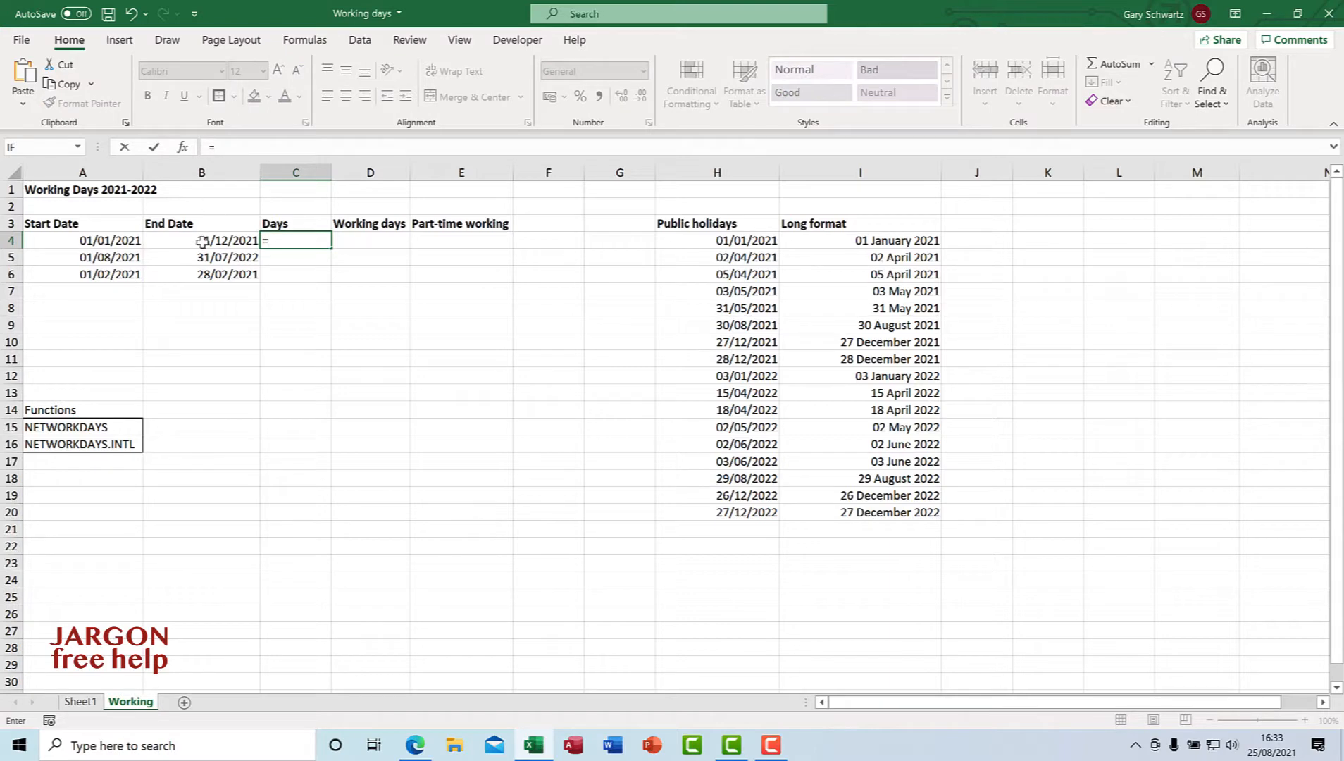
left_click(202, 243)
type("-")
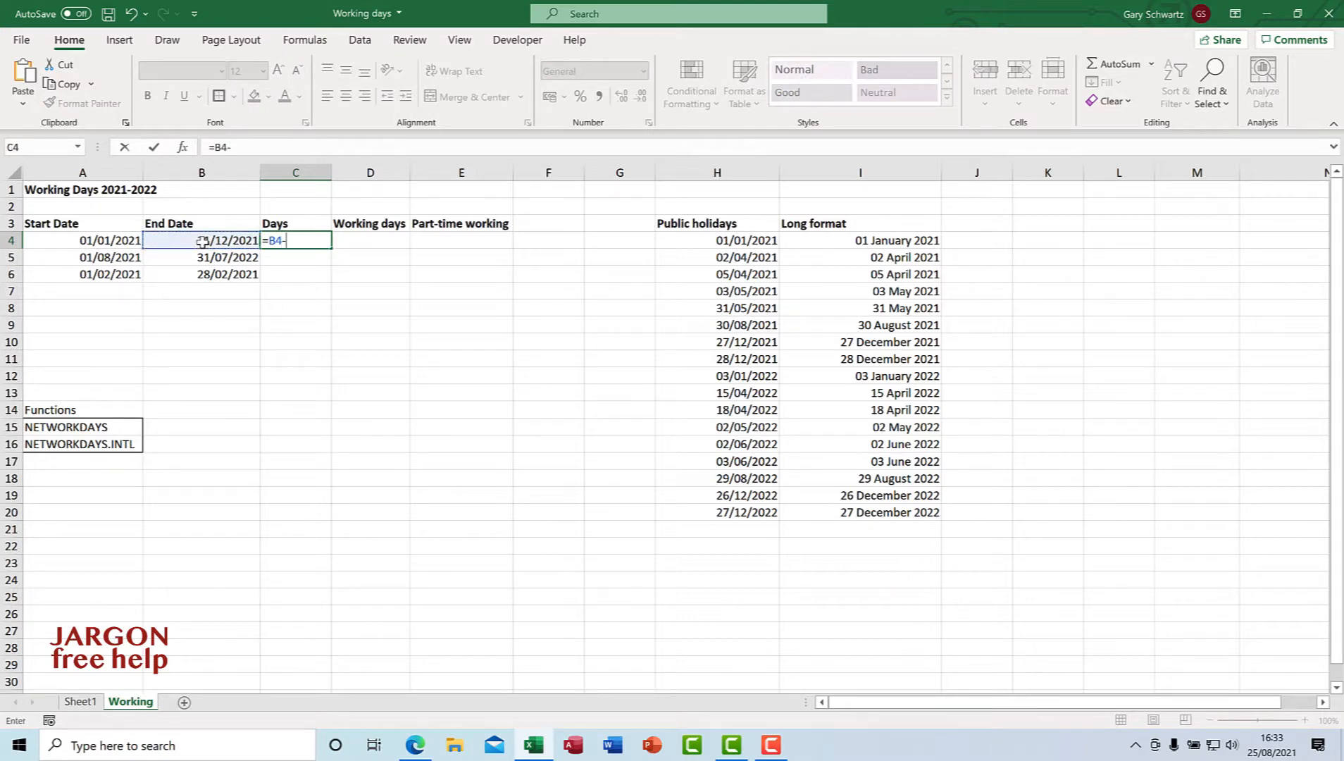
left_click(83, 243)
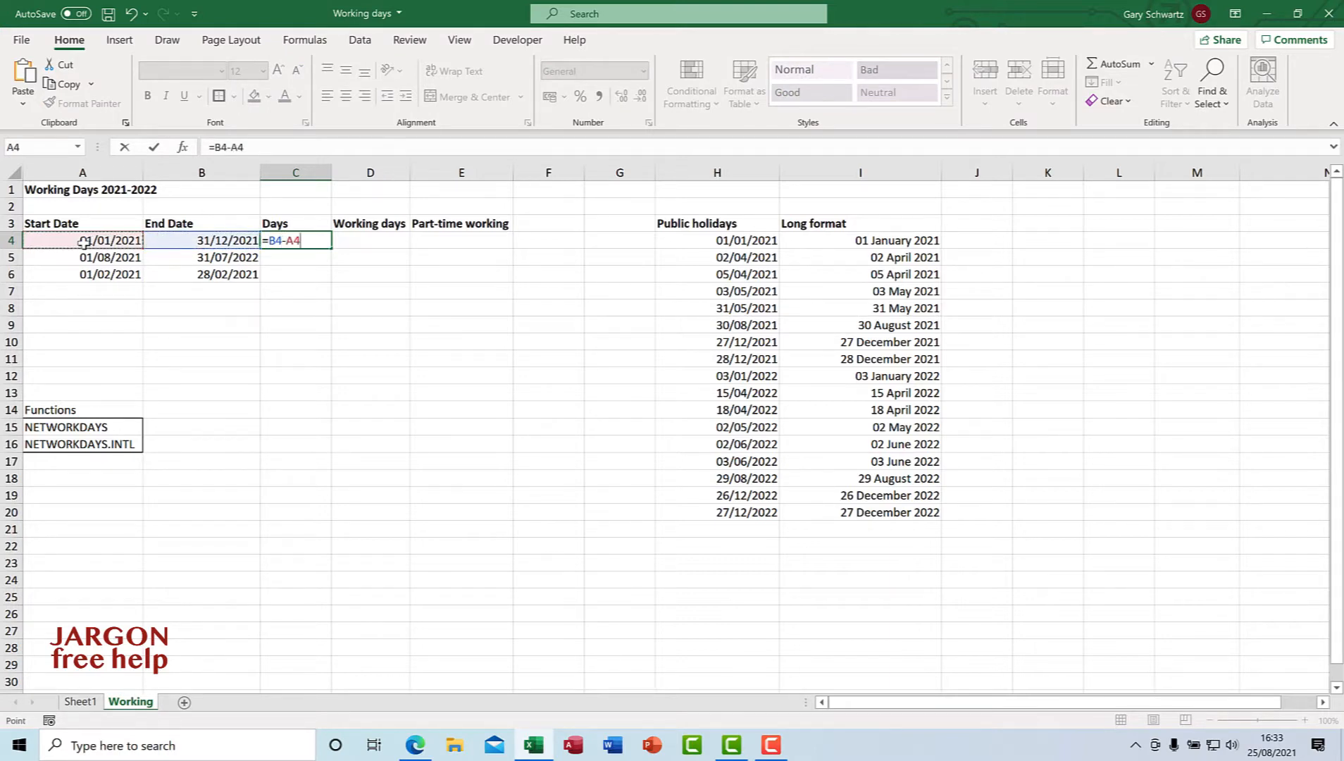
key("Return")
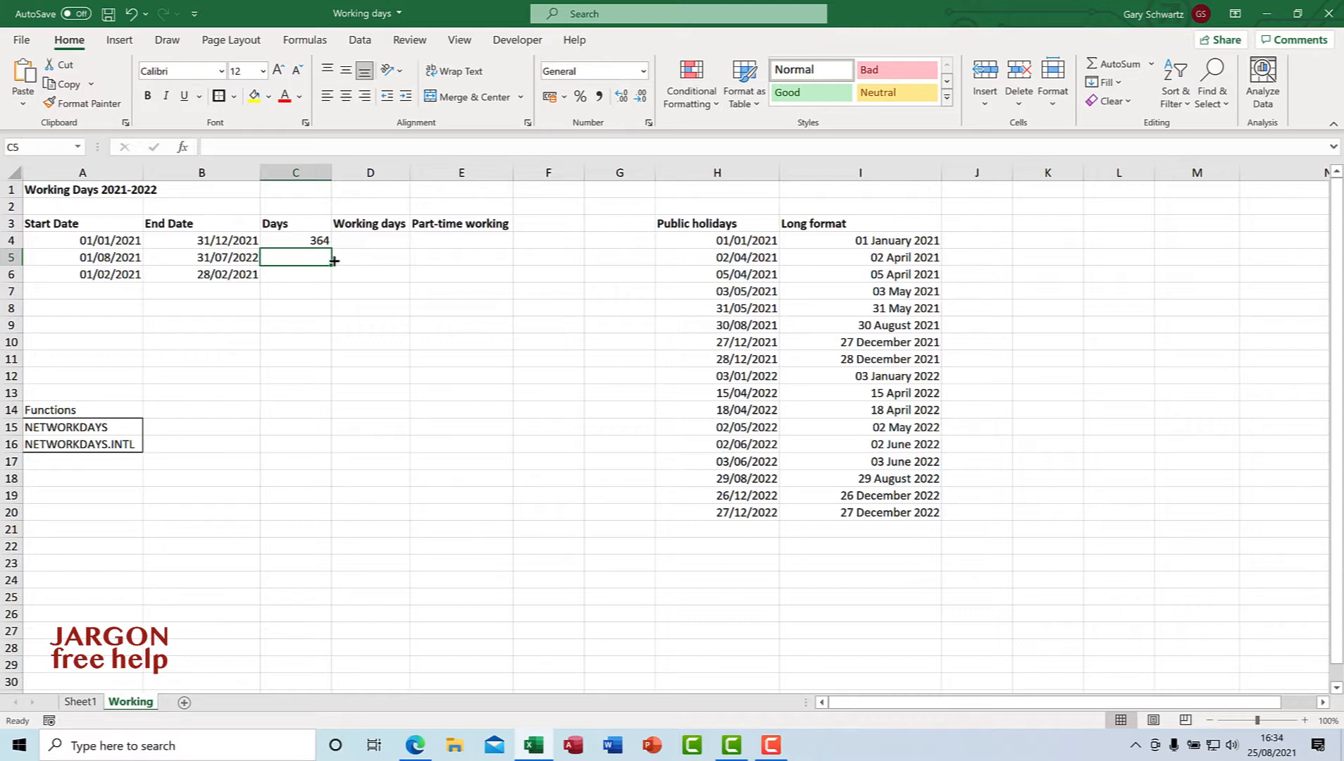
Amend the Days formula in C4 to =B4-A4+1 and fill it down to C6.
left_click(298, 241)
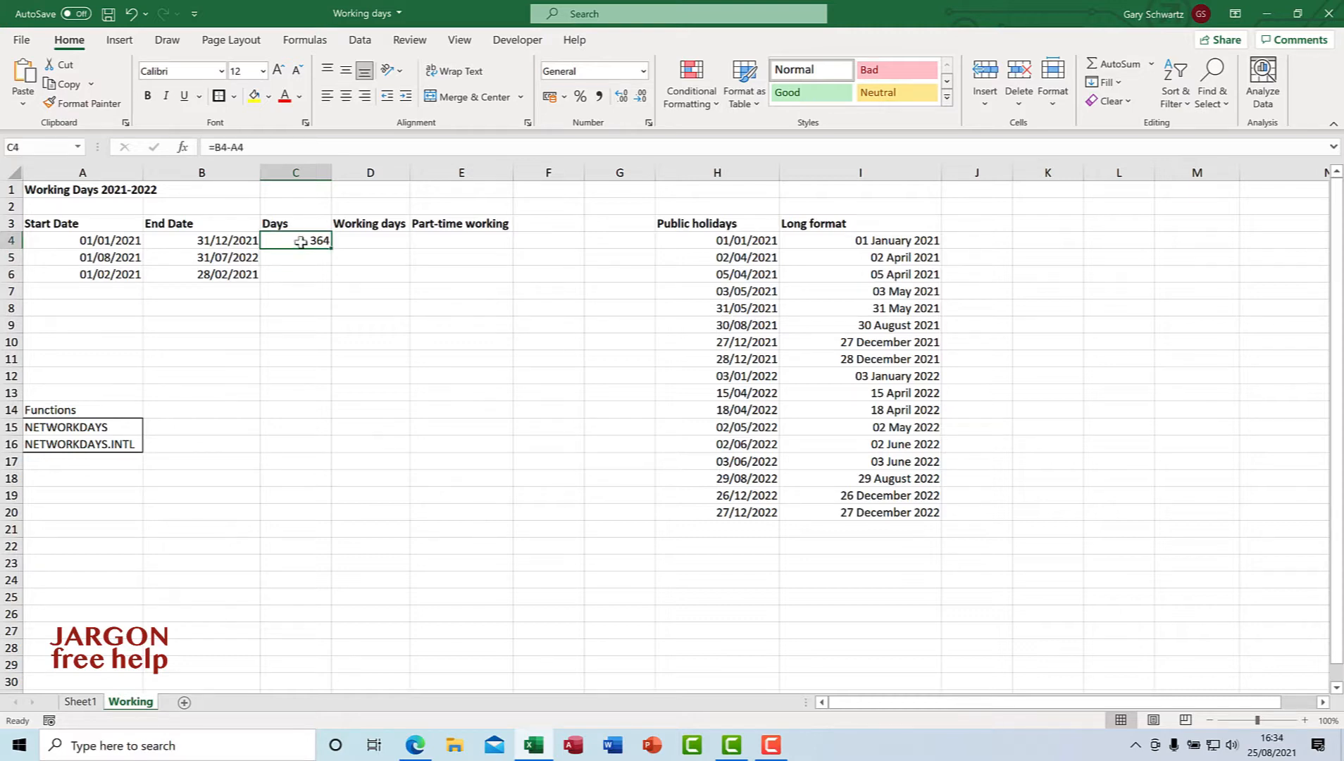
left_click(257, 149)
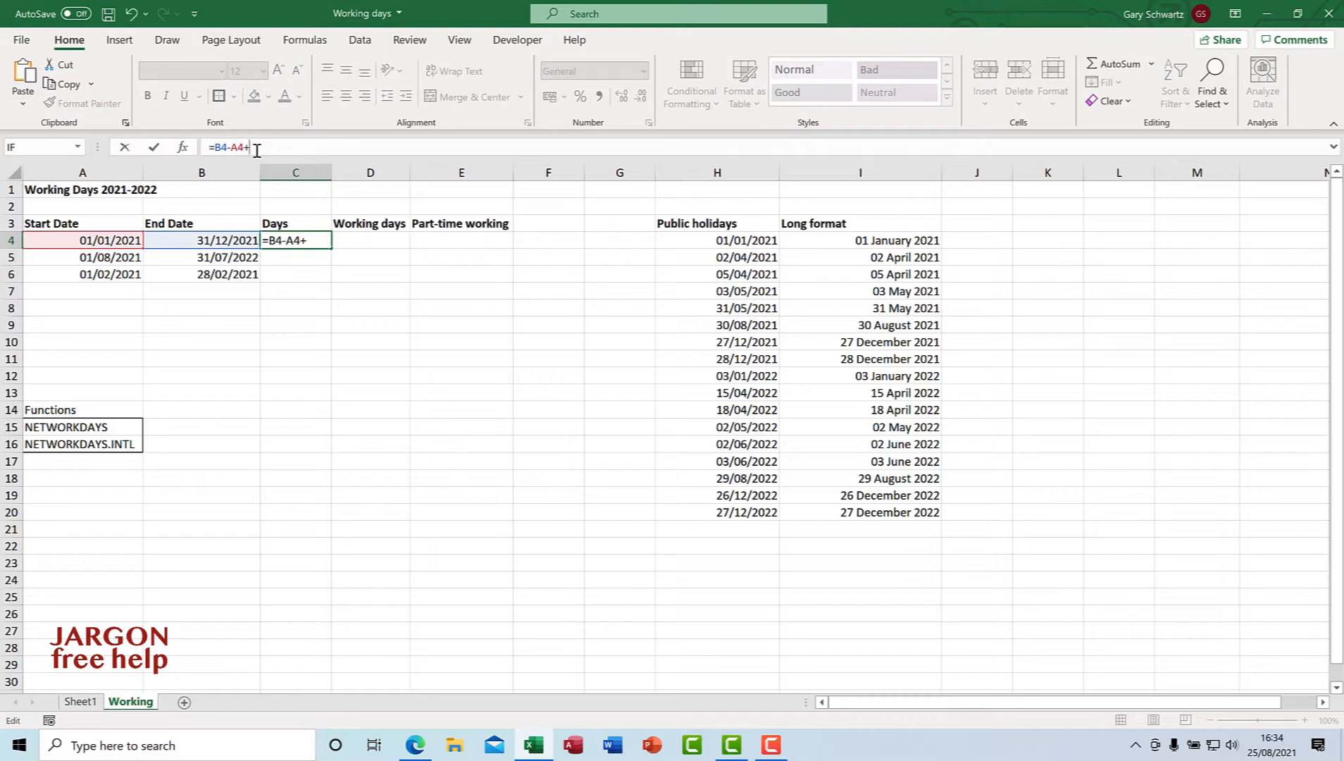
key("Return")
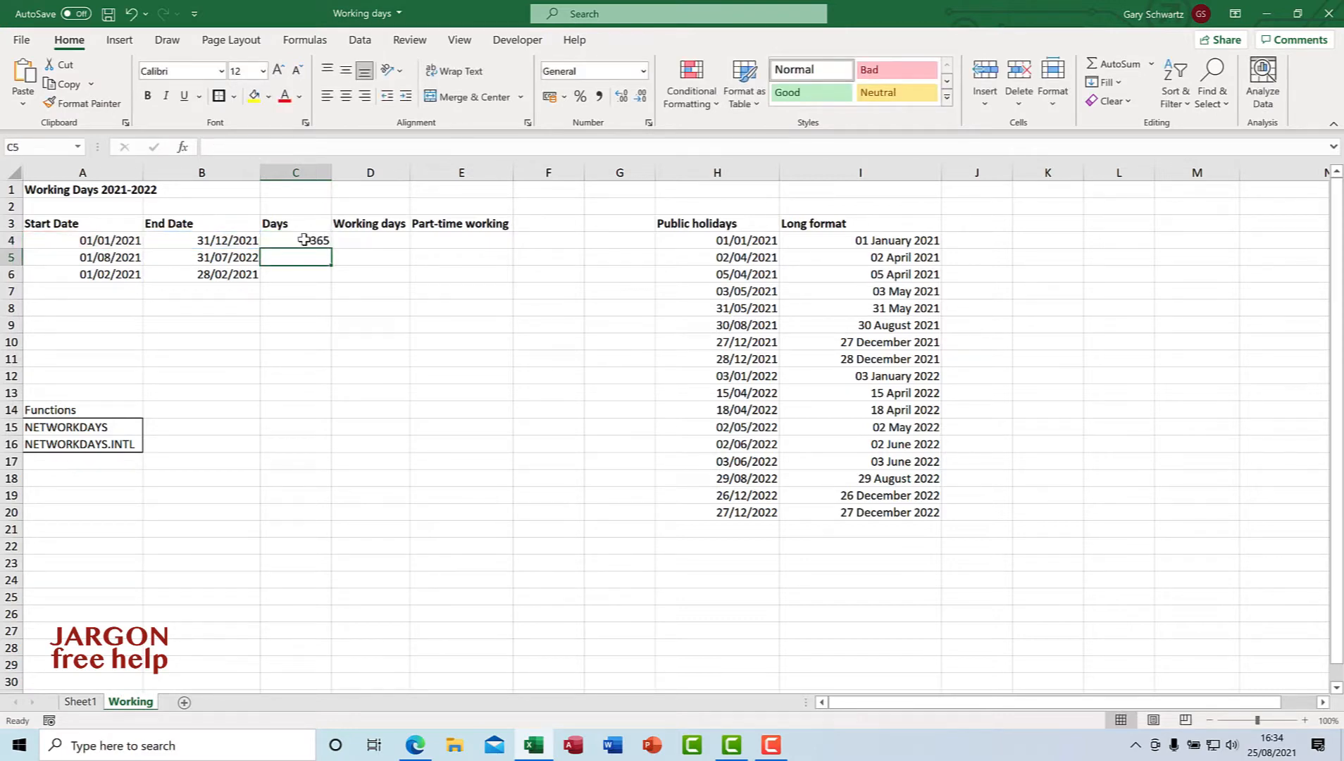
left_click(305, 240)
left_click_drag(332, 250, 332, 283)
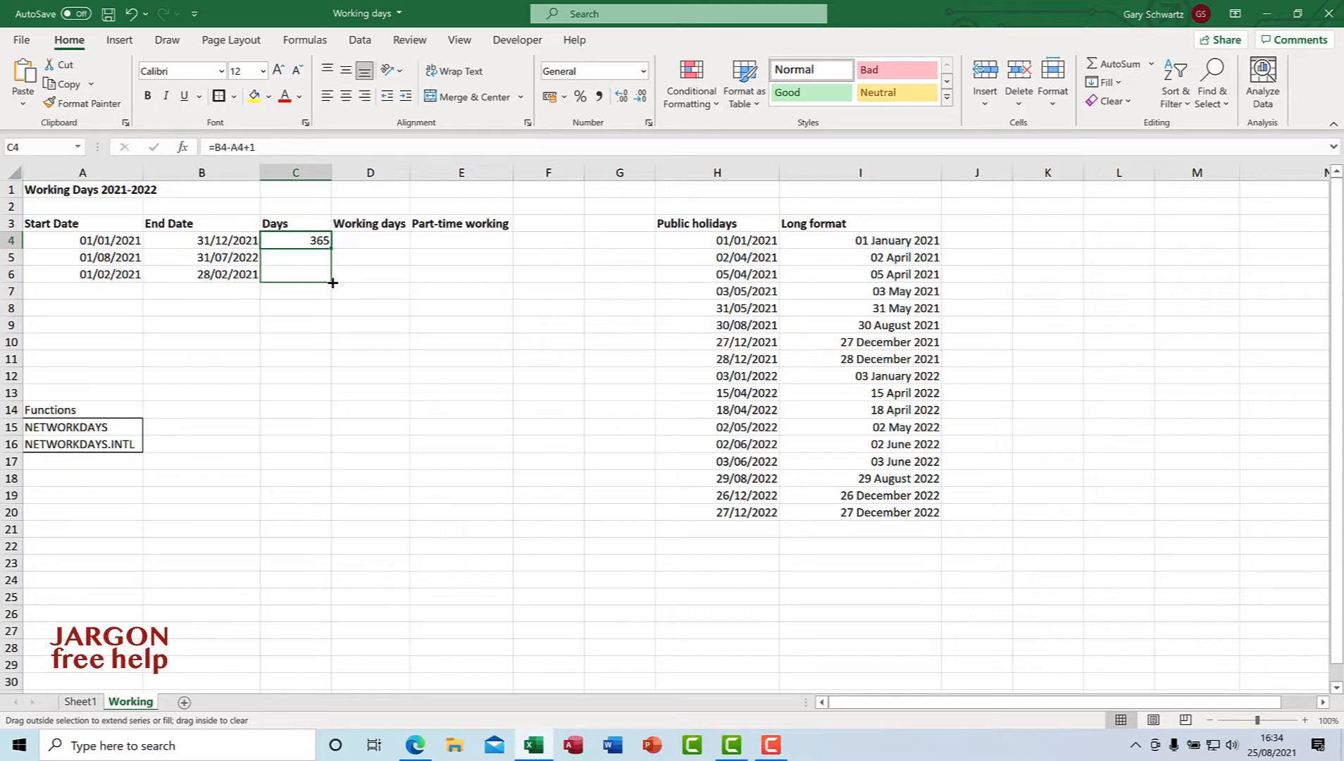
left_click_drag(332, 283, 331, 281)
left_click(304, 274)
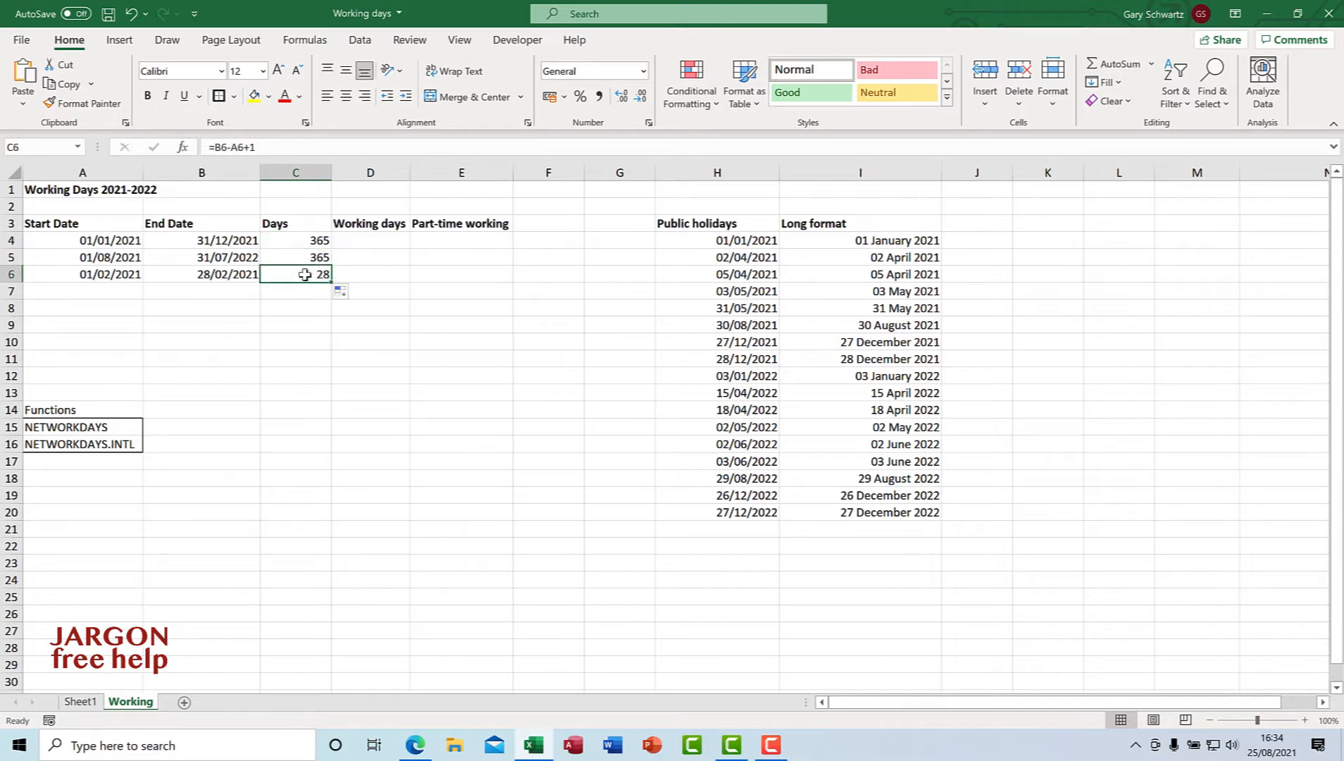
Insert a NETWORKDAYS function in D4 with A4 as start date and B4 as end date, and fill it down to D6.
left_click(366, 238)
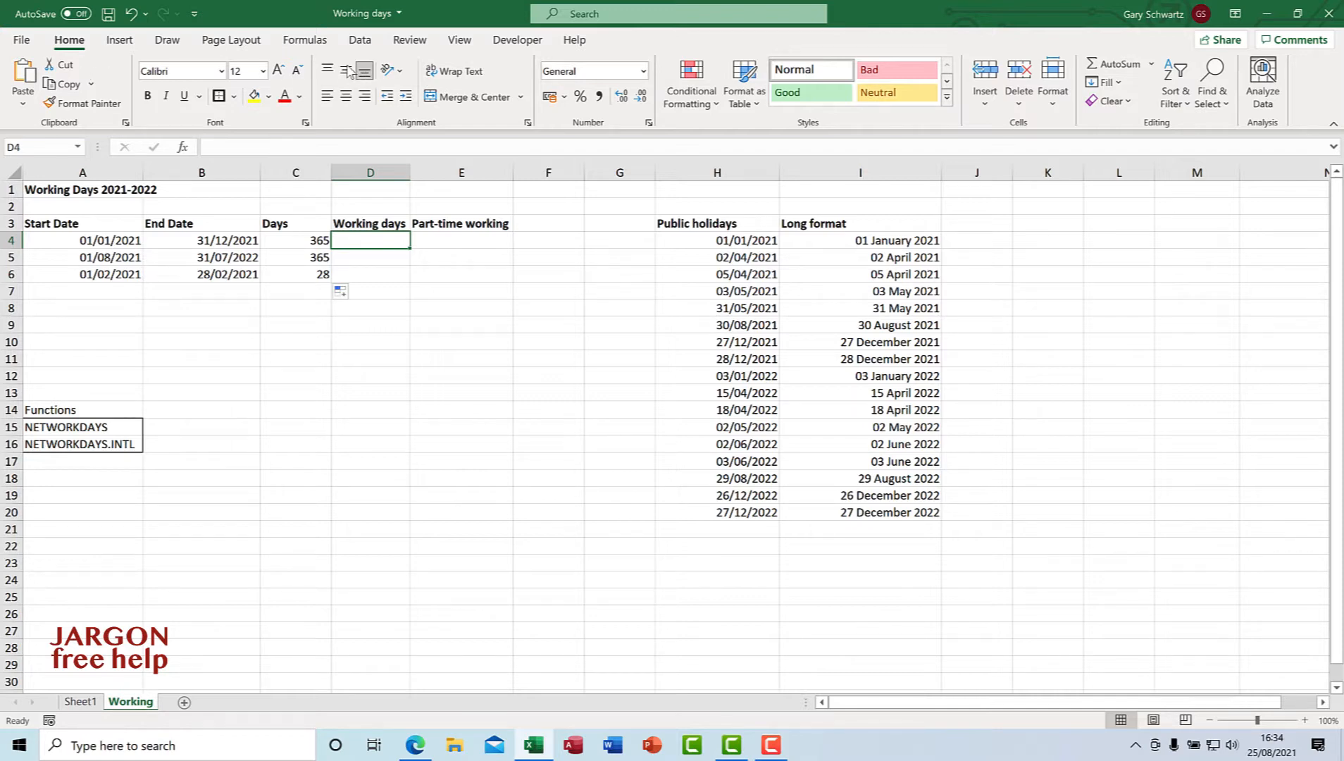
key("F9")
left_click(301, 42)
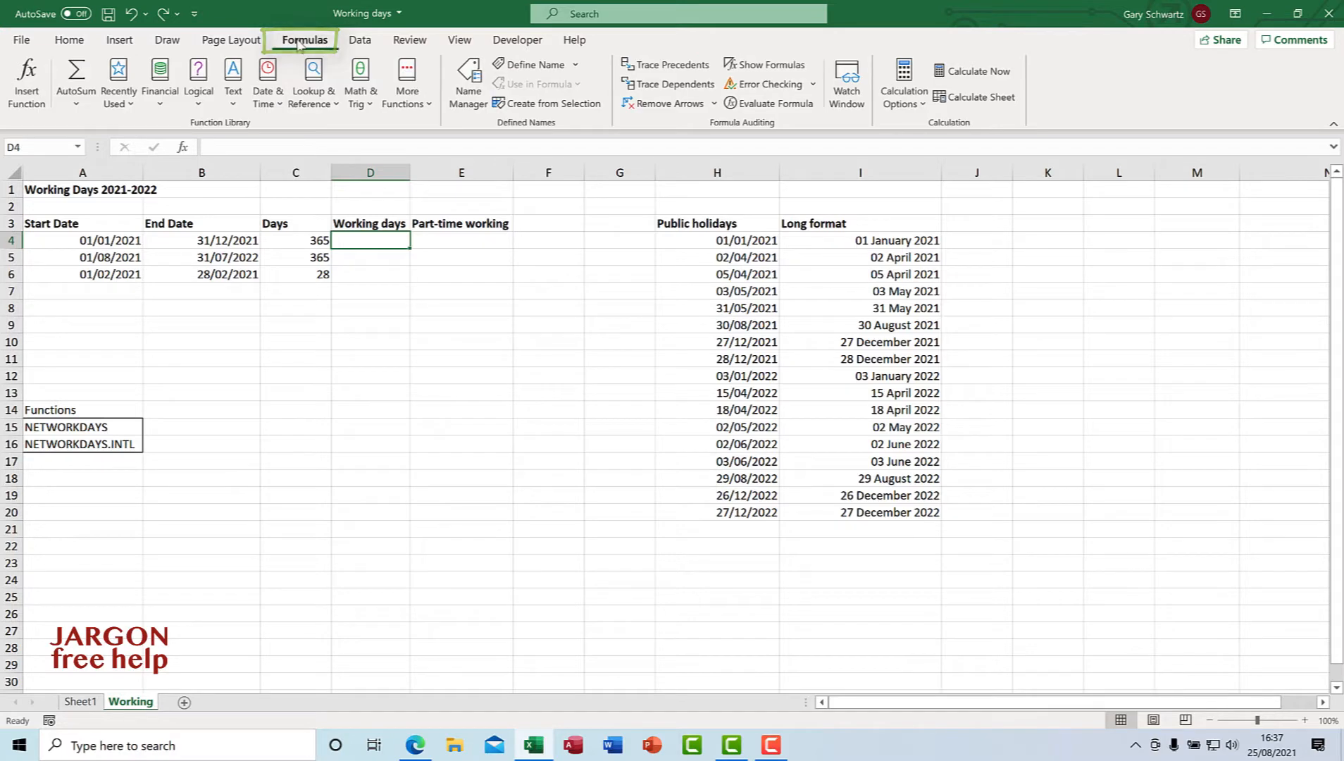
left_click(280, 102)
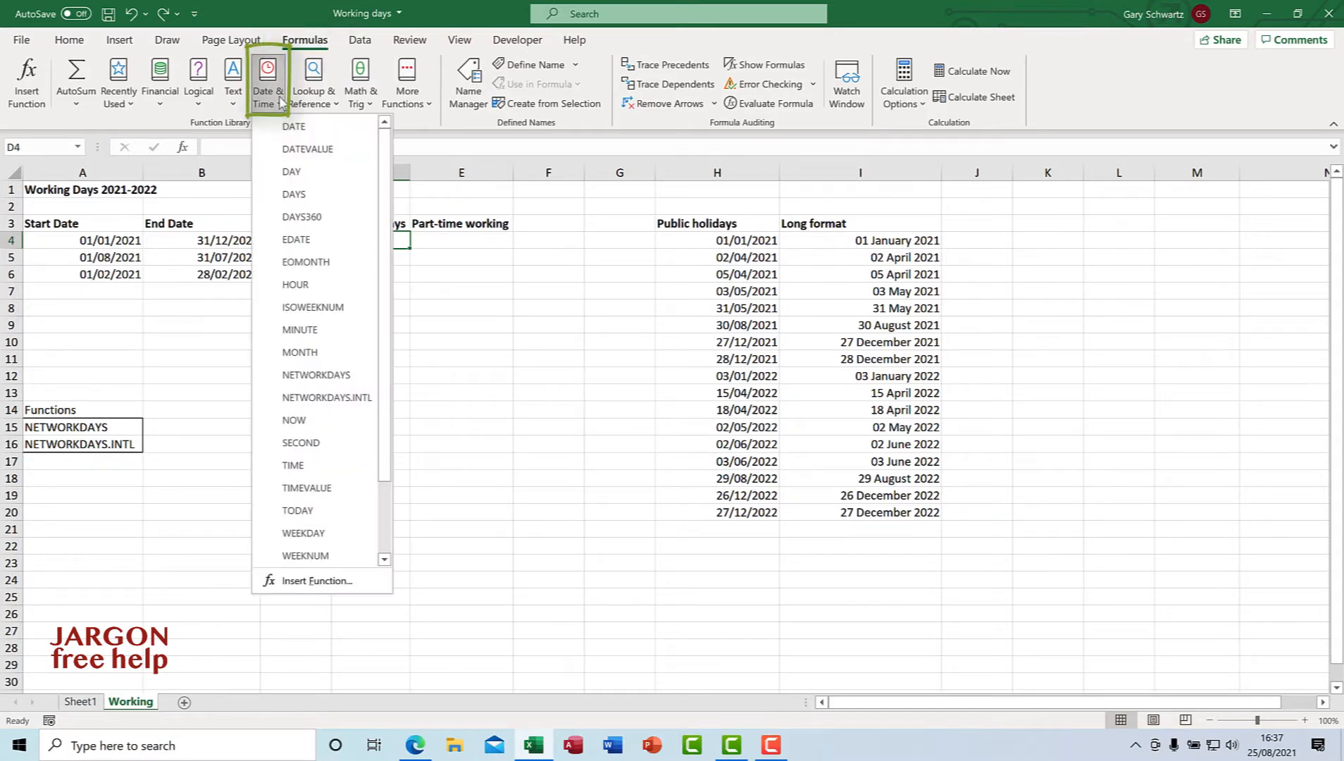
left_click(316, 375)
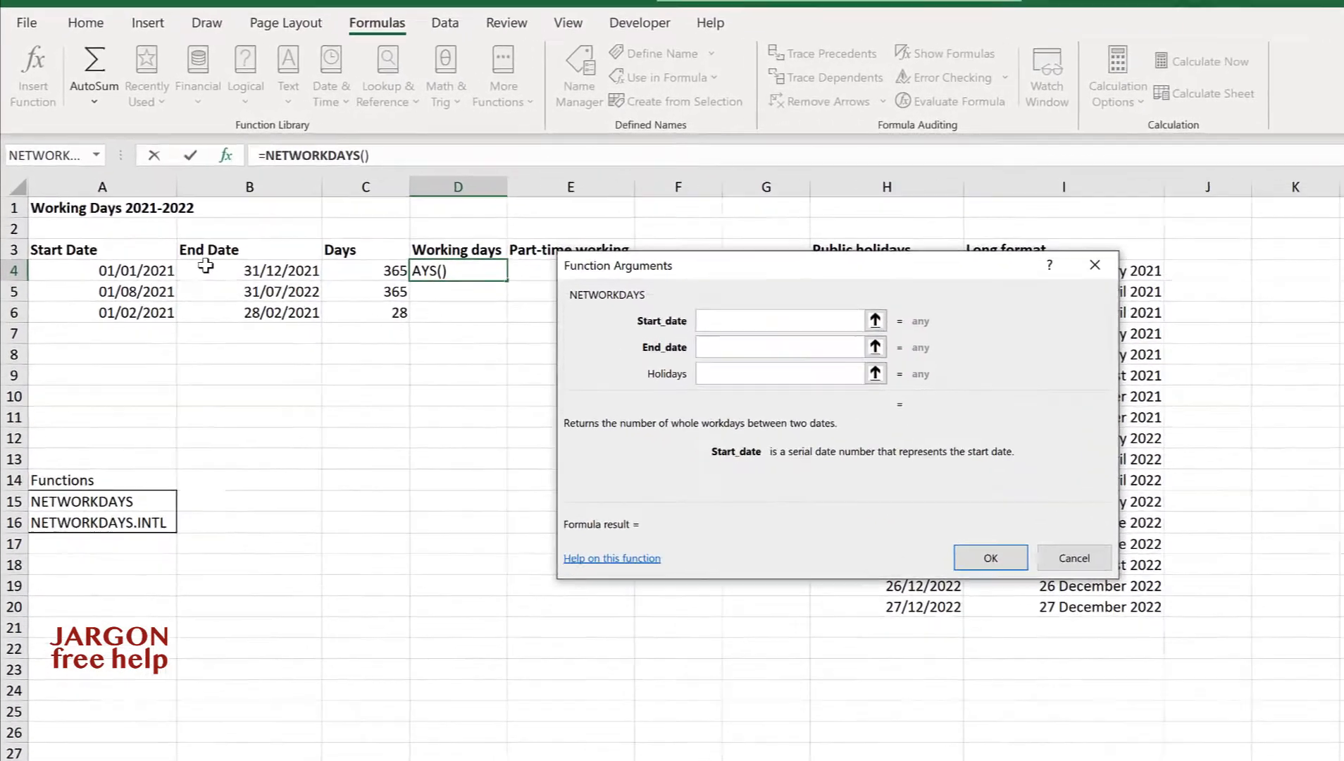
left_click(135, 271)
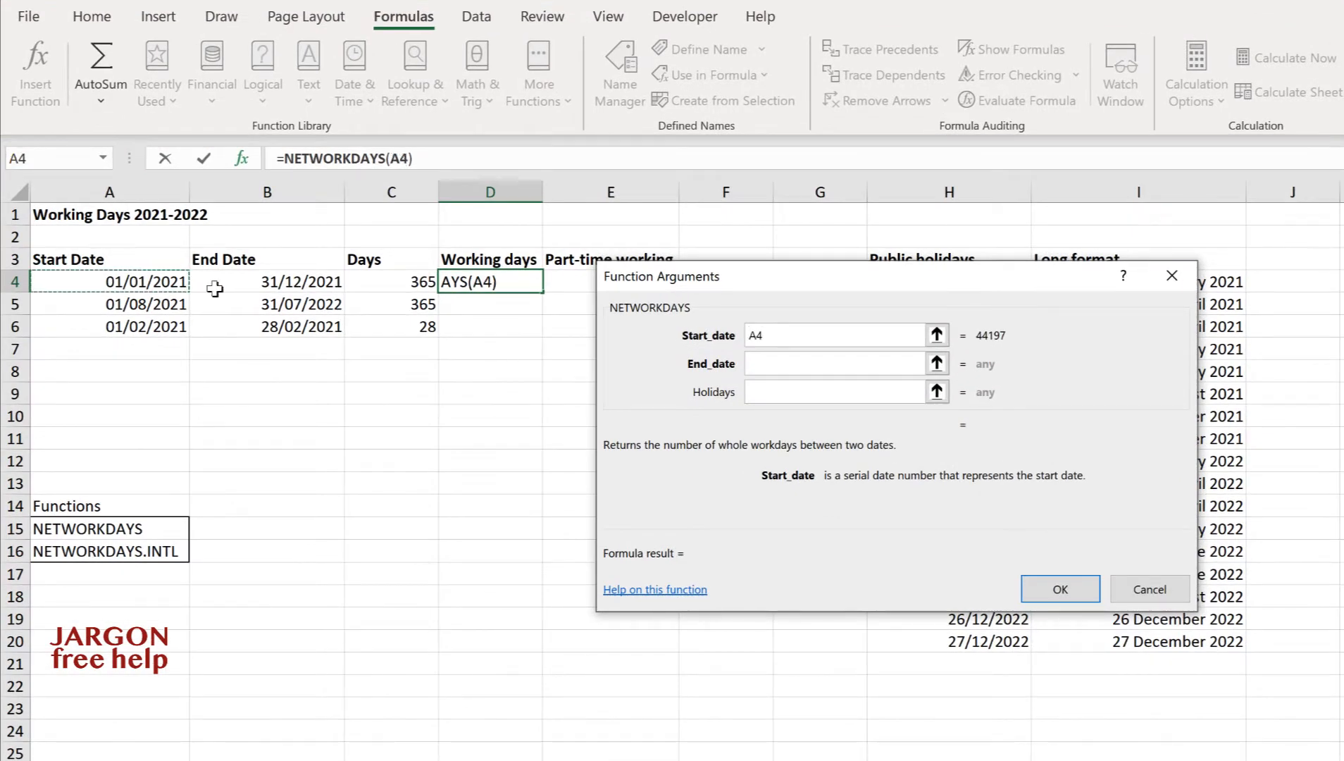
left_click(777, 365)
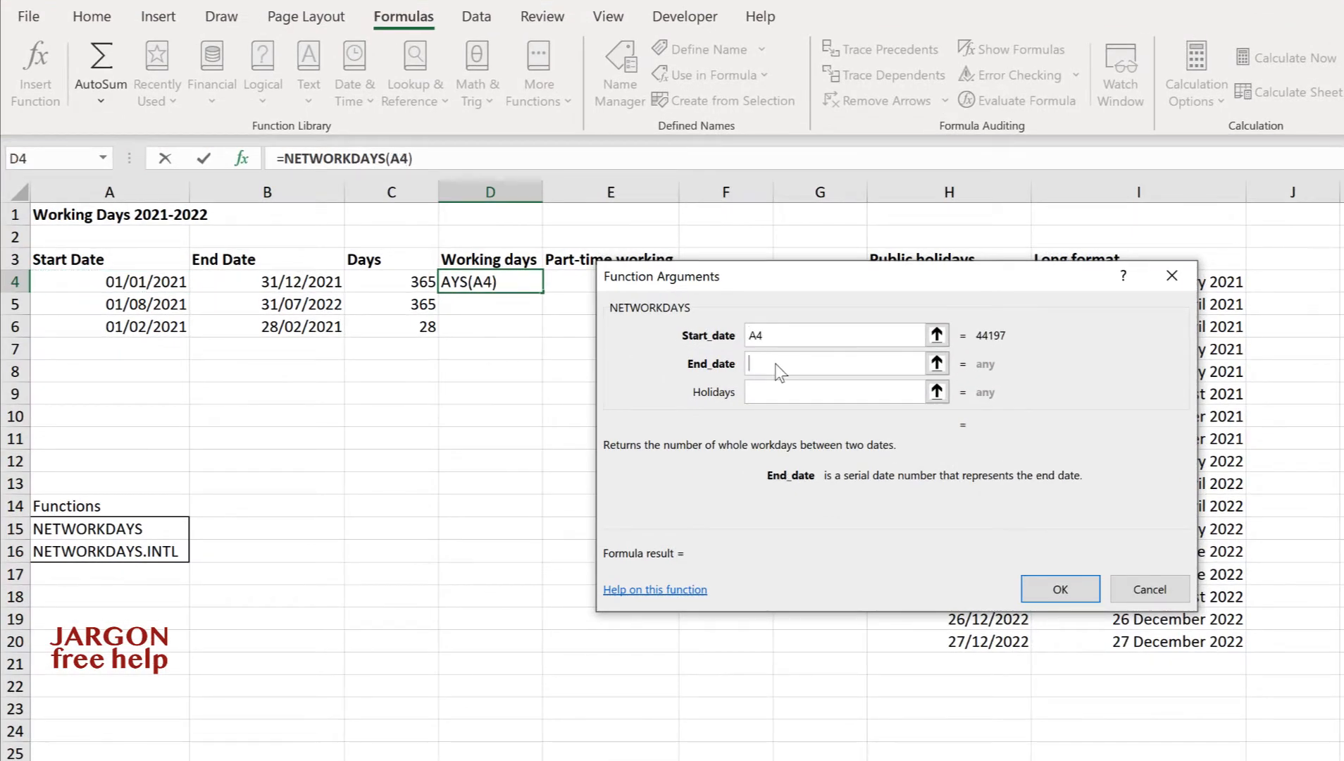
left_click(299, 282)
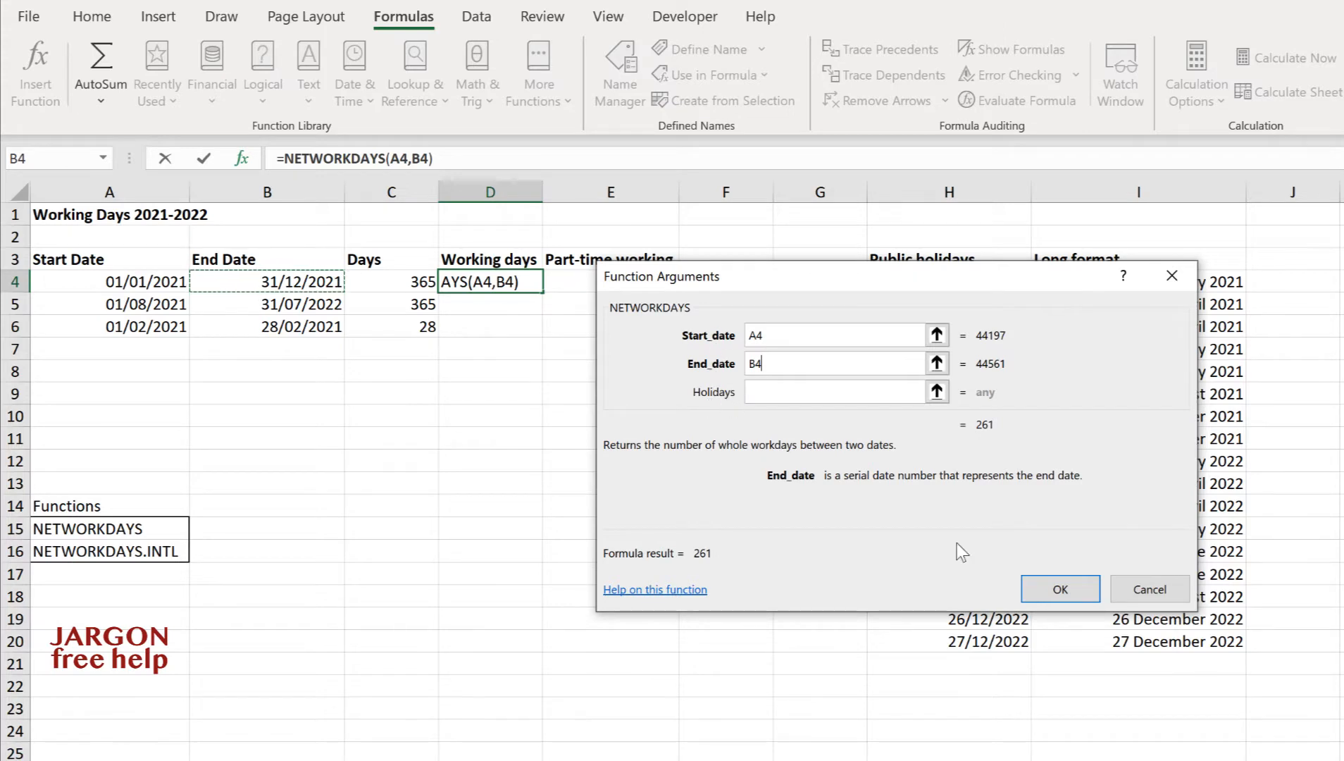
left_click(1073, 591)
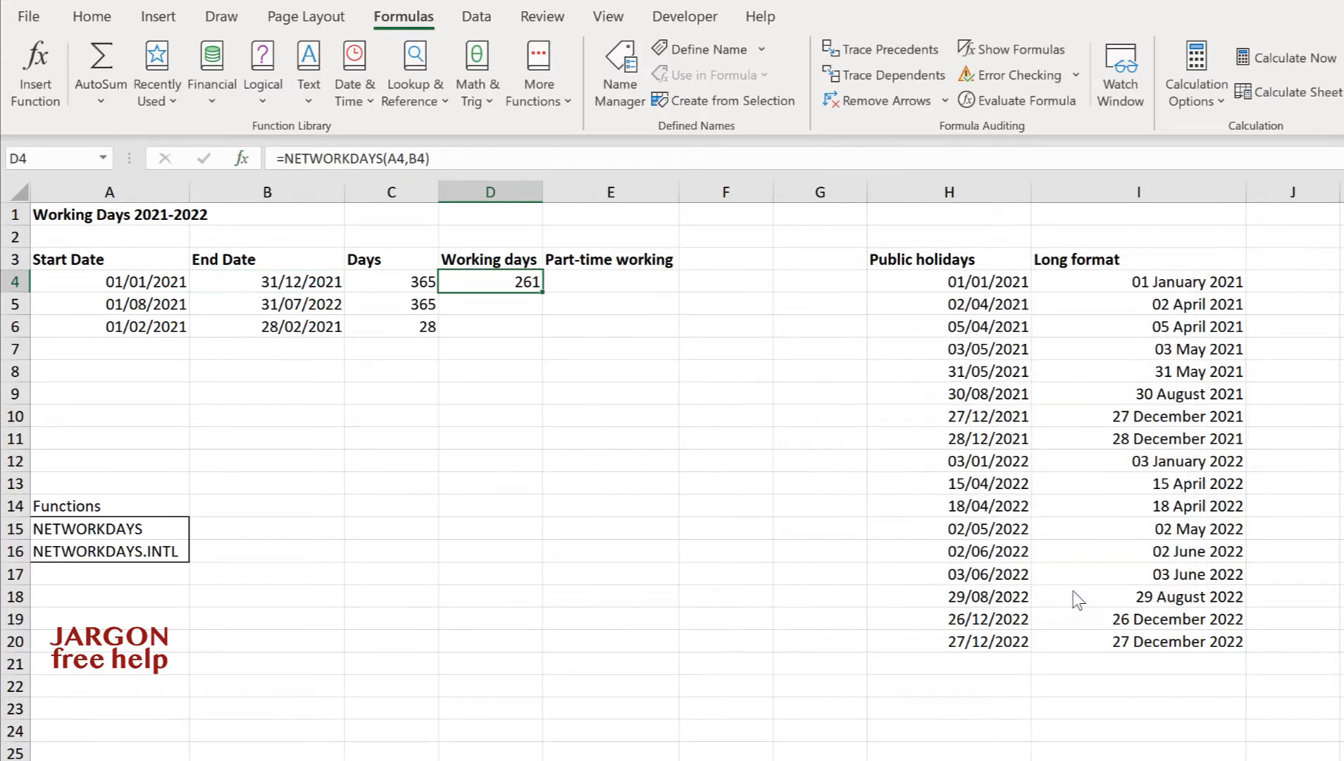
left_click_drag(543, 294, 544, 340)
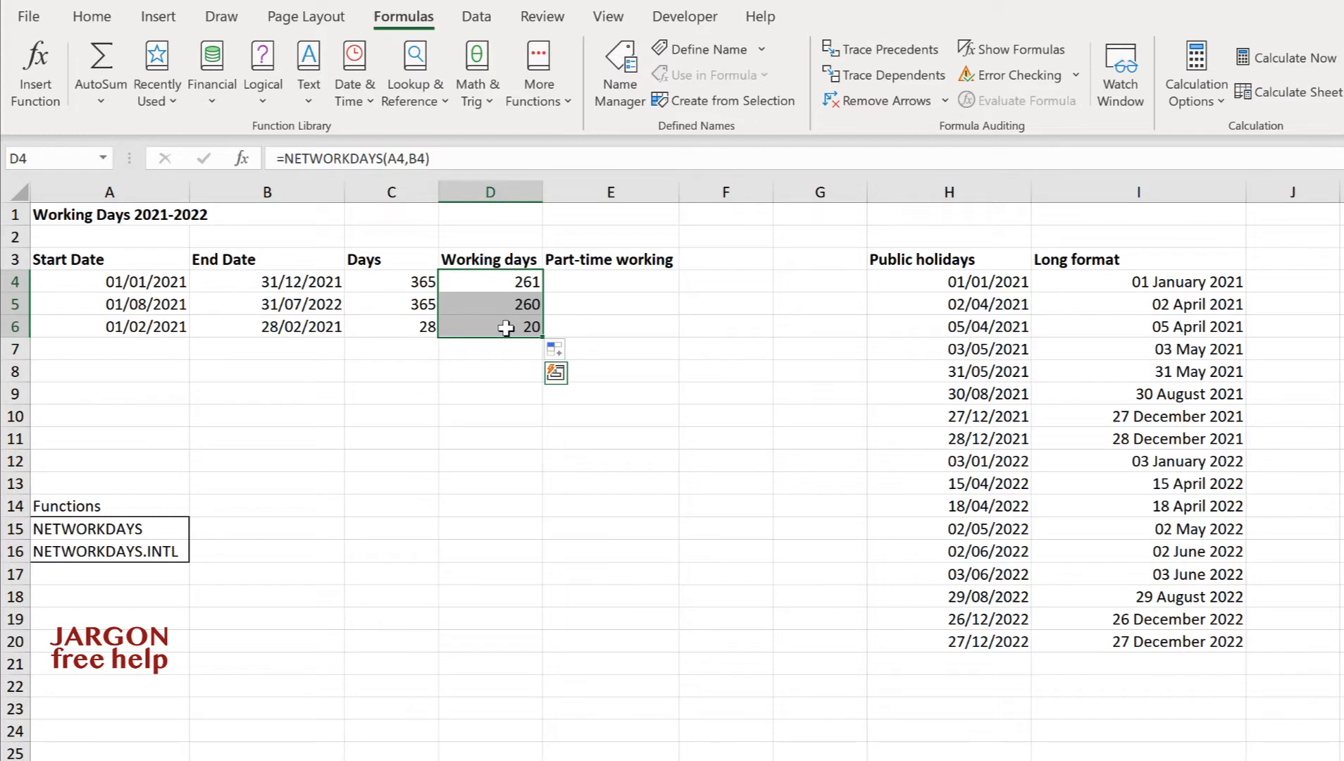
Add the public holidays H$4:H$20 as the Holidays argument of the NETWORKDAYS formula in D4 and fill it down to D6.
left_click(512, 279)
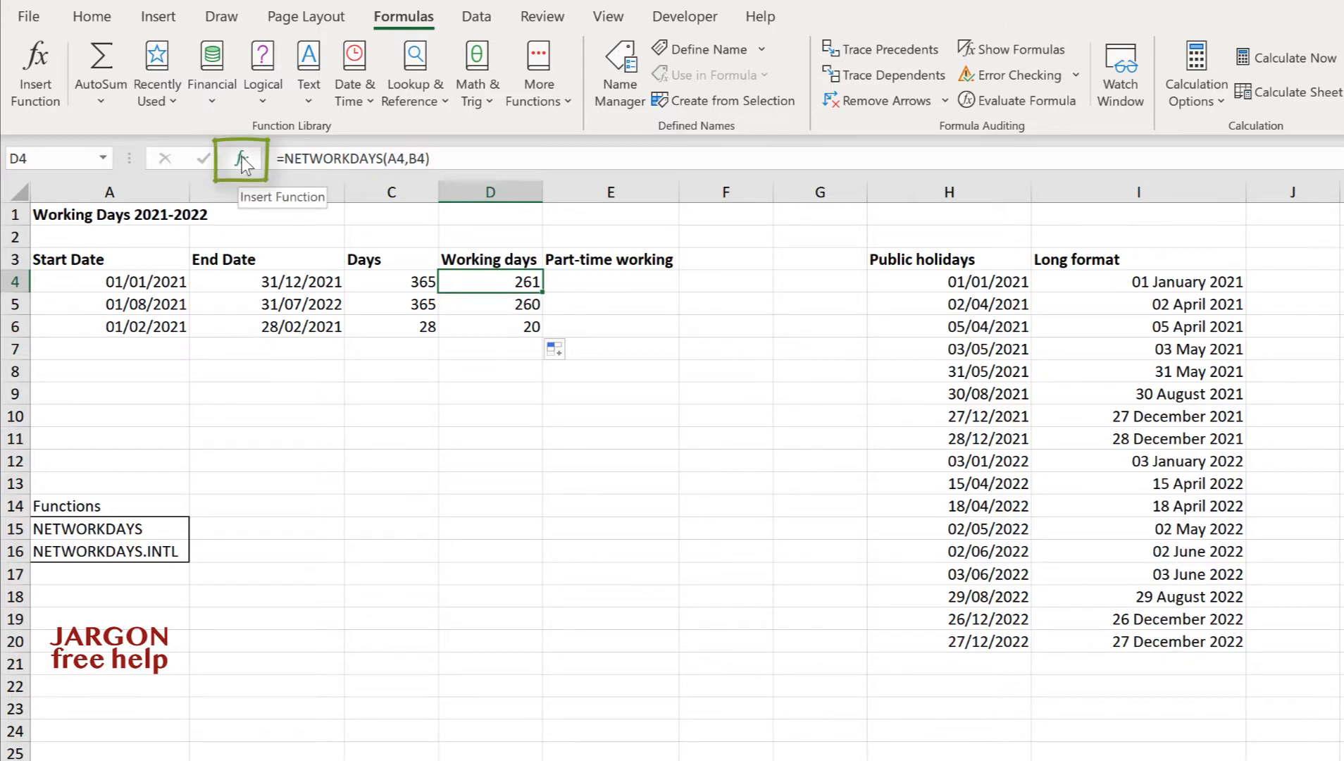
left_click(243, 160)
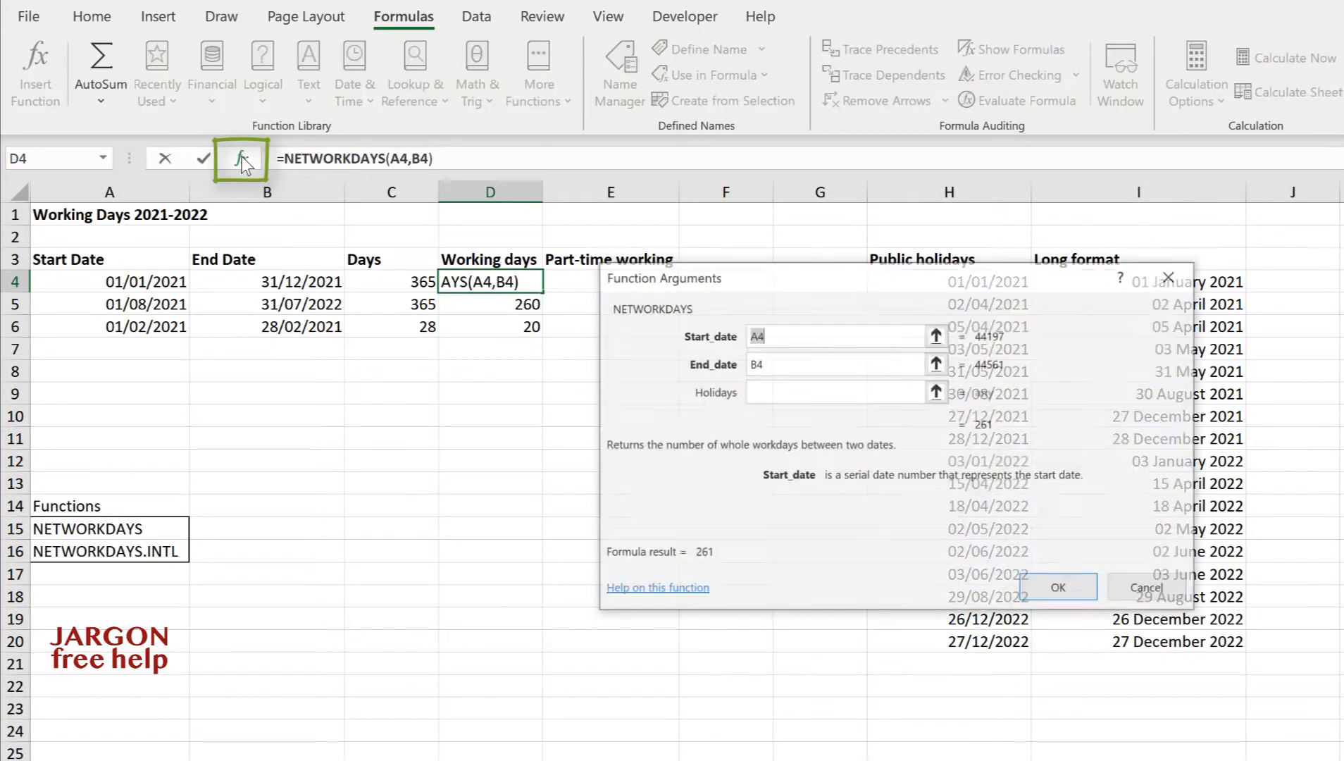
left_click(755, 392)
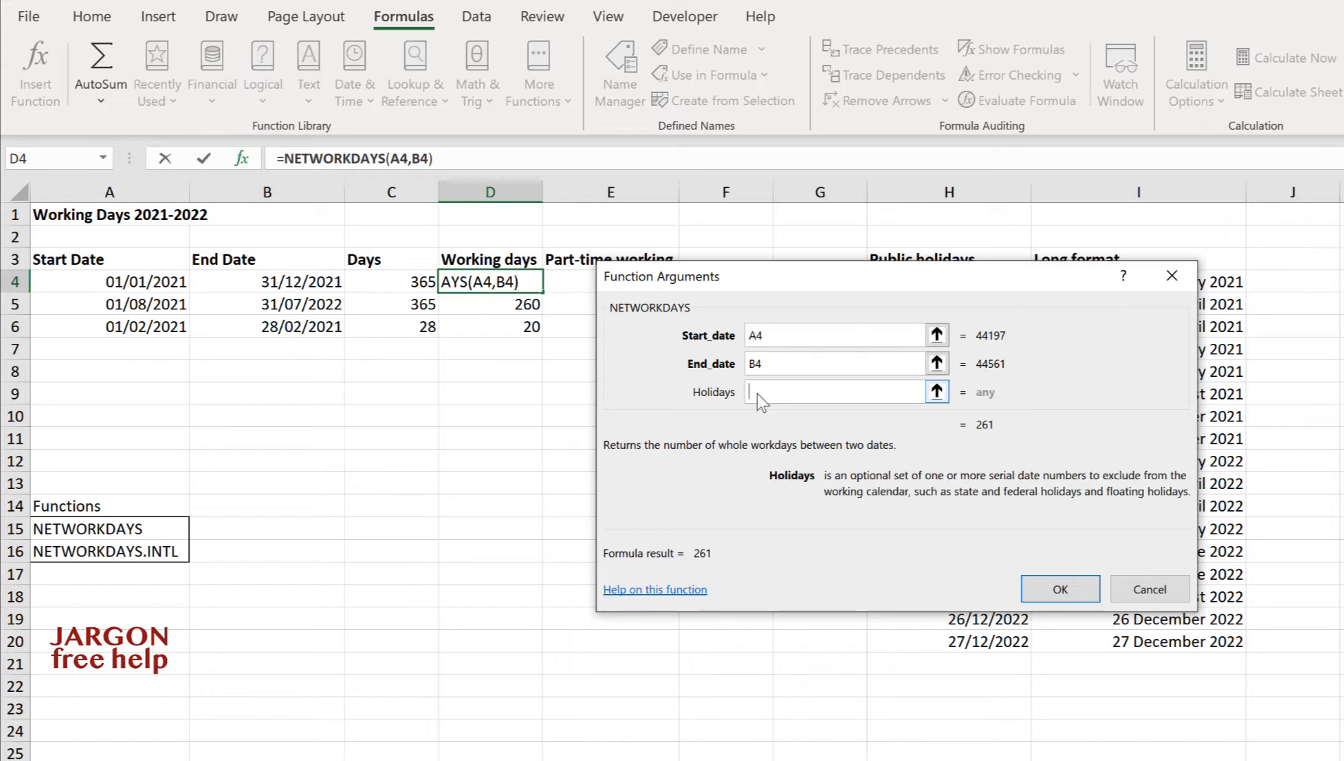
left_click_drag(750, 270, 411, 283)
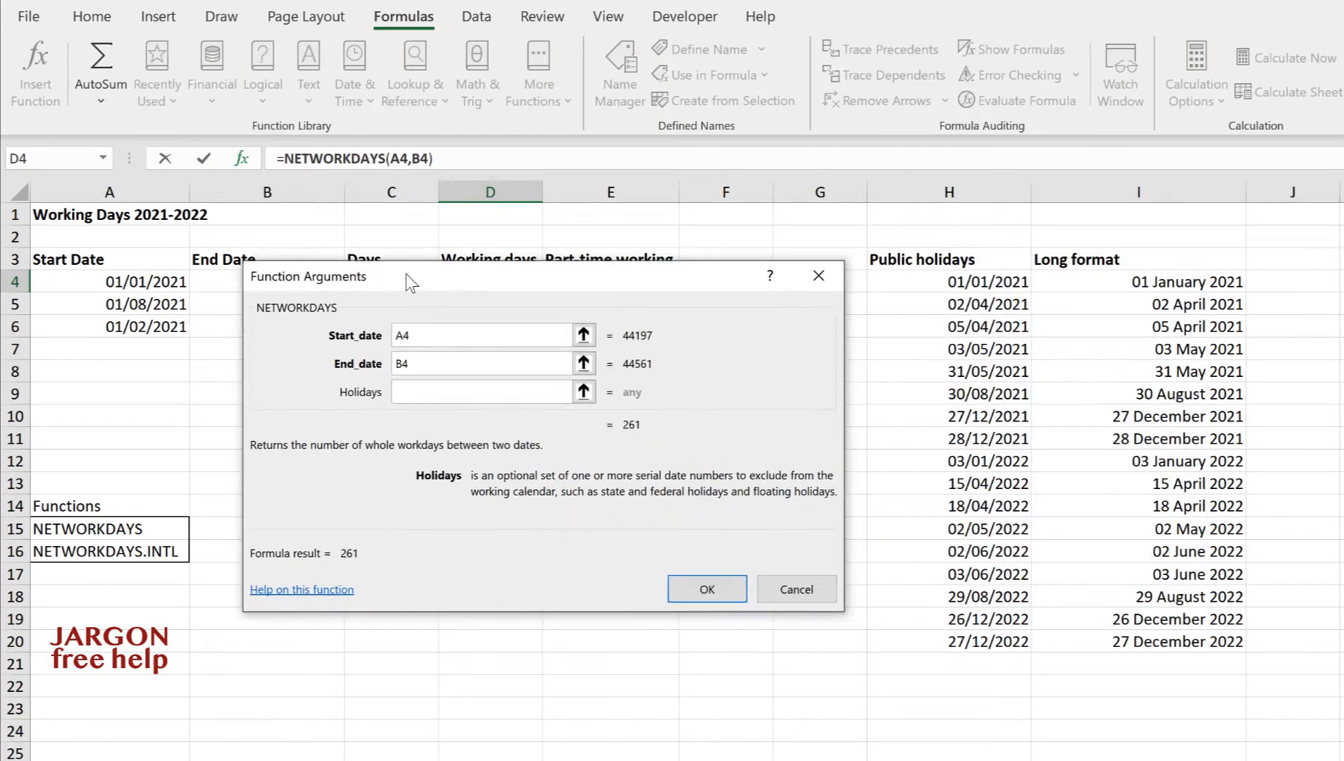
left_click_drag(915, 281, 974, 642)
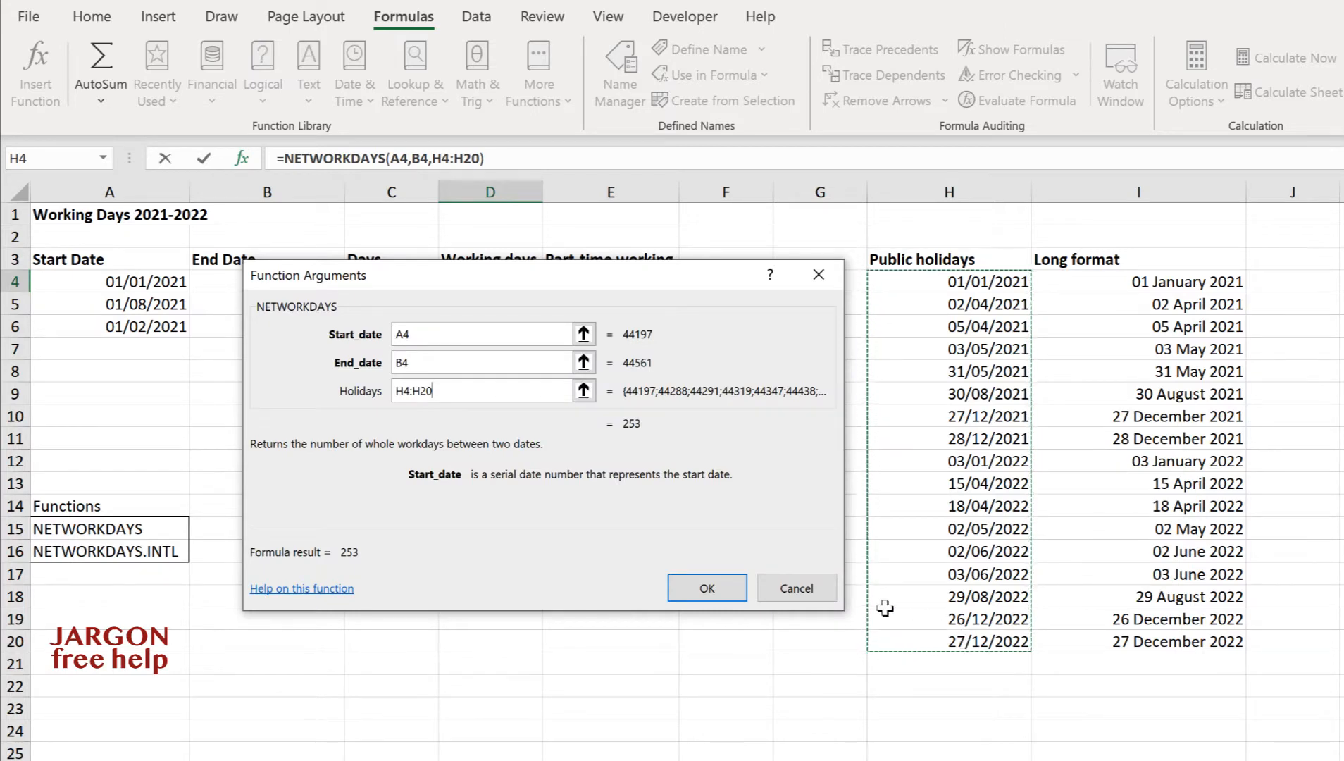
left_click(406, 391)
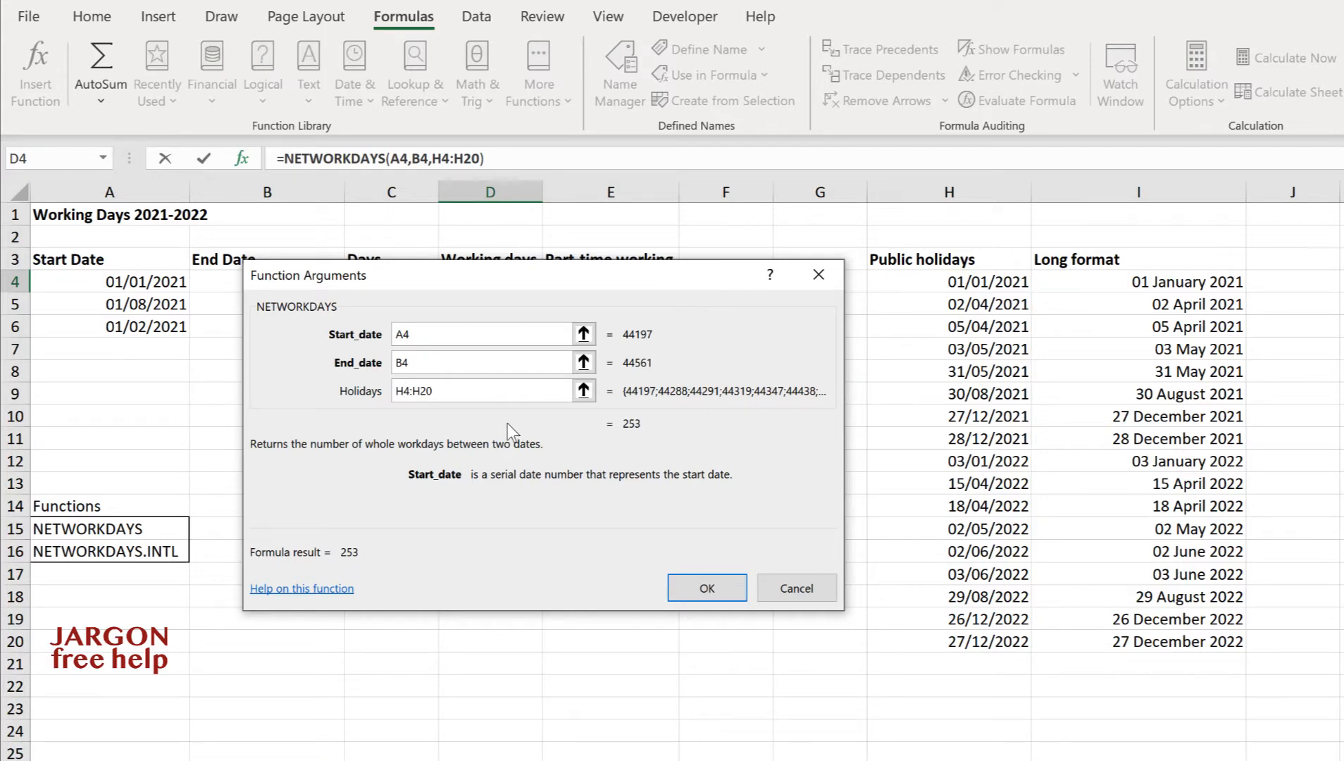
type("$4:H$")
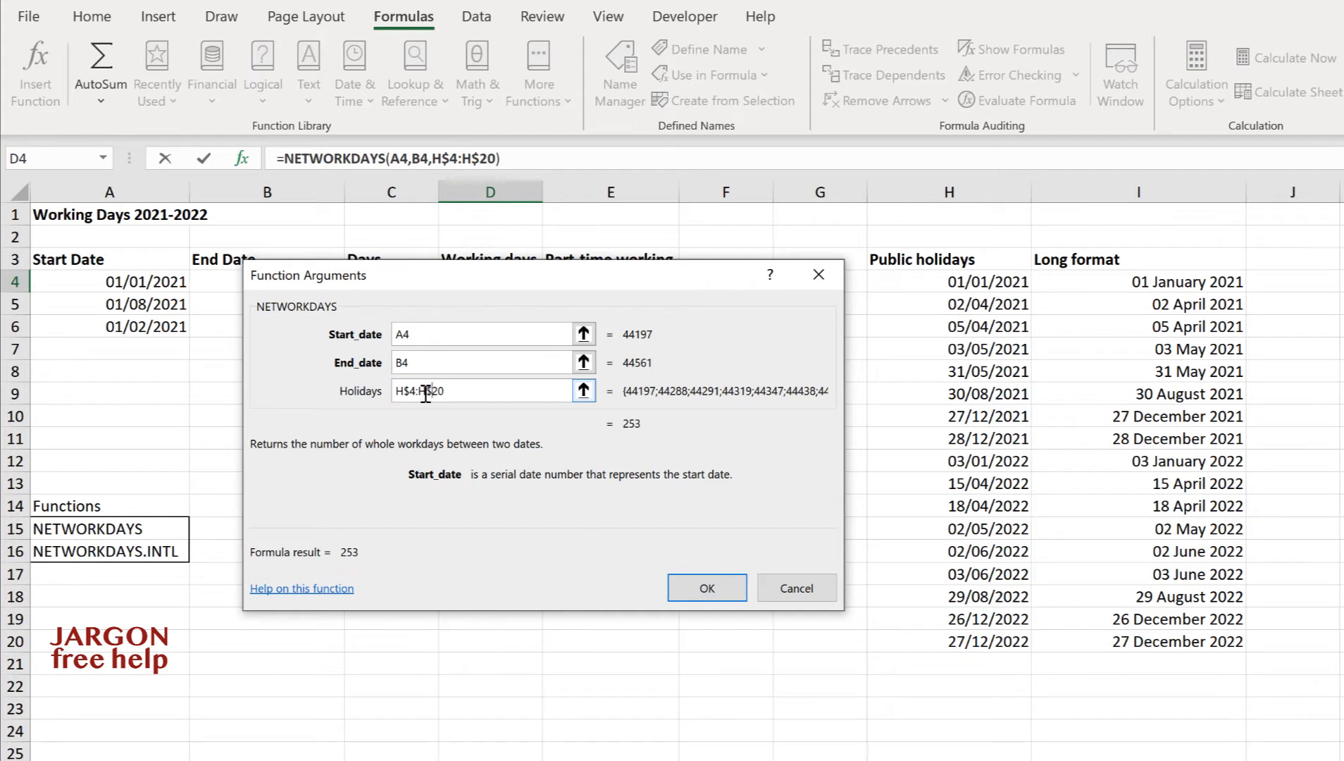
left_click(707, 587)
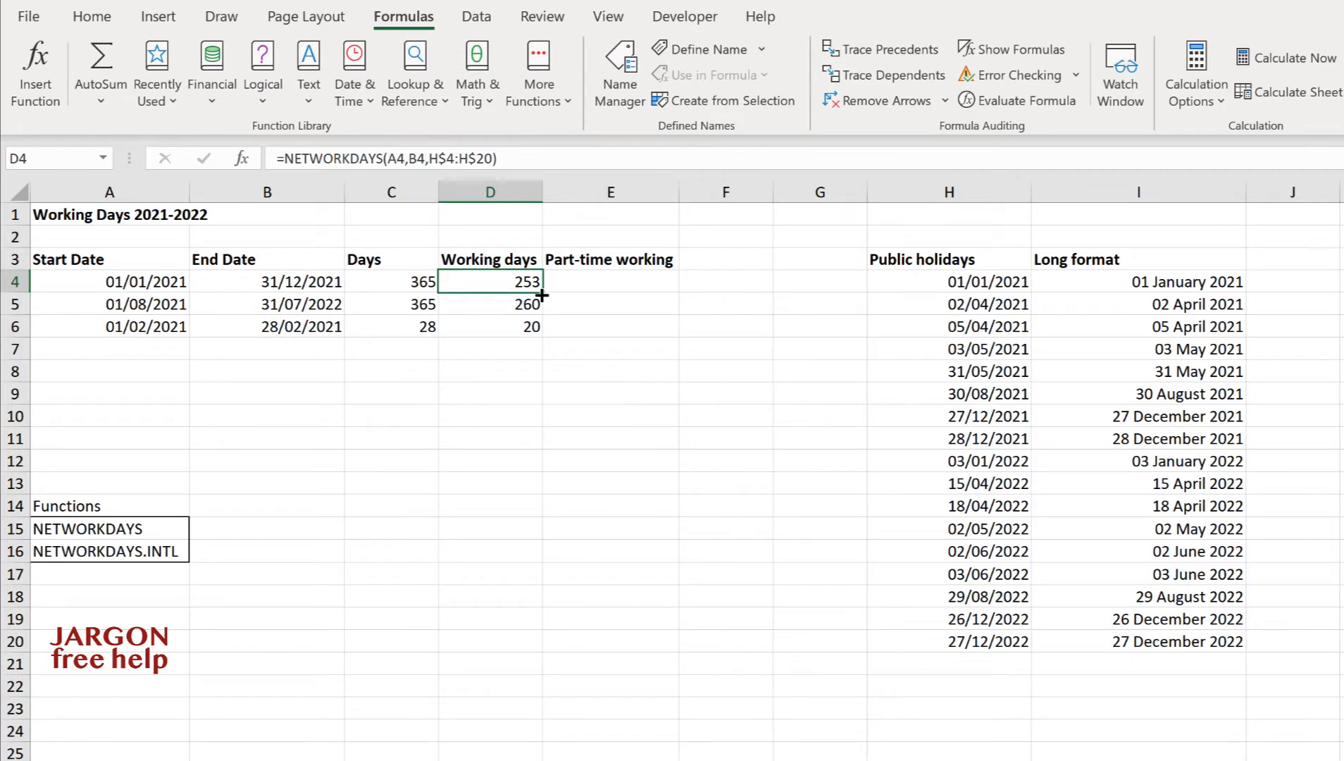
left_click_drag(542, 291, 541, 334)
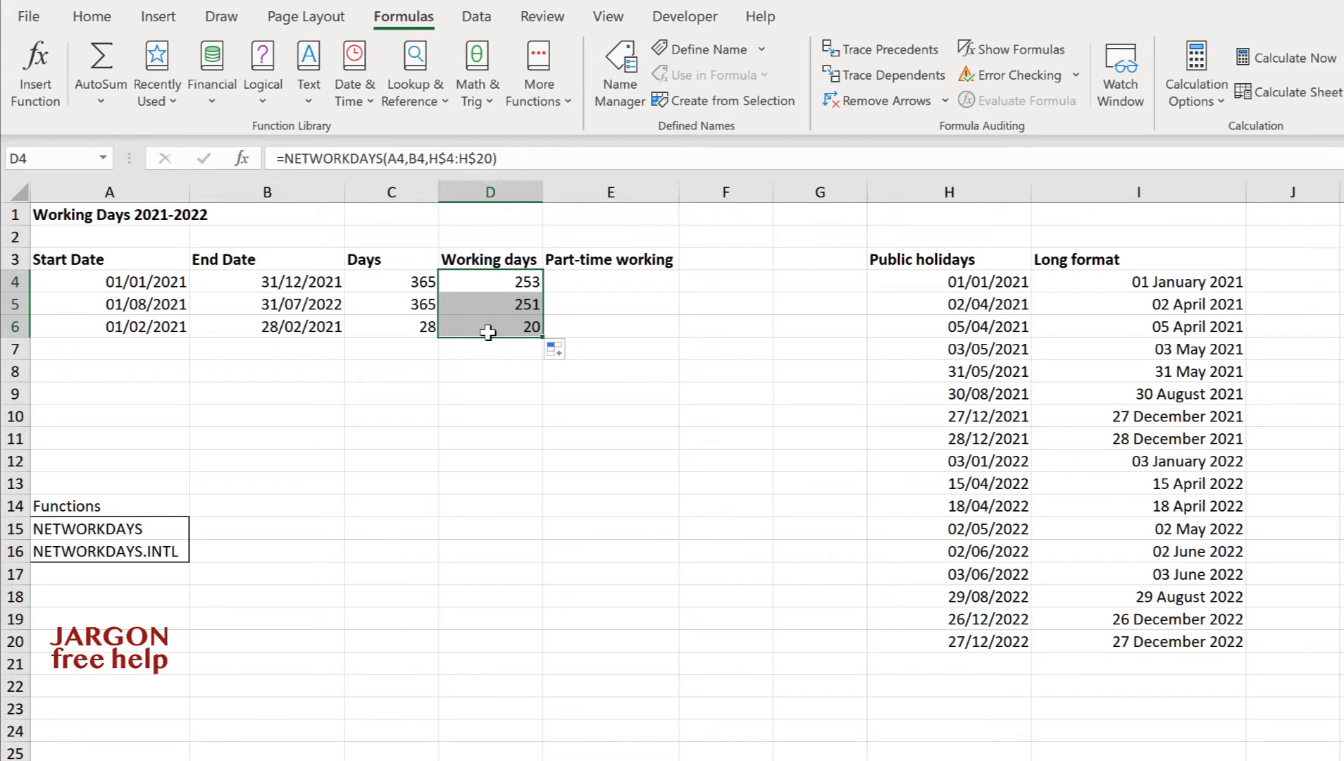
Clear the first public holiday date in H4 to test its effect on the working days, and undo the deletion.
left_click(982, 285)
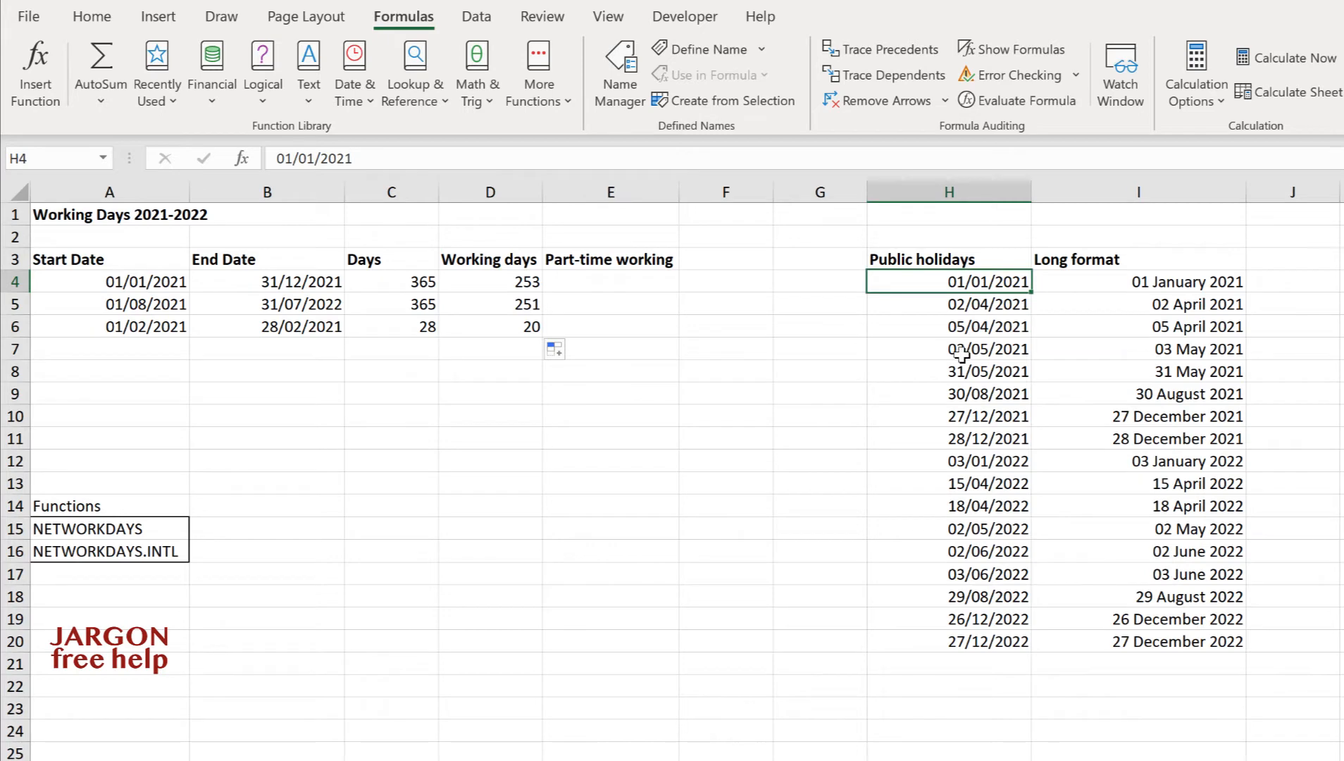
key("BackSpace")
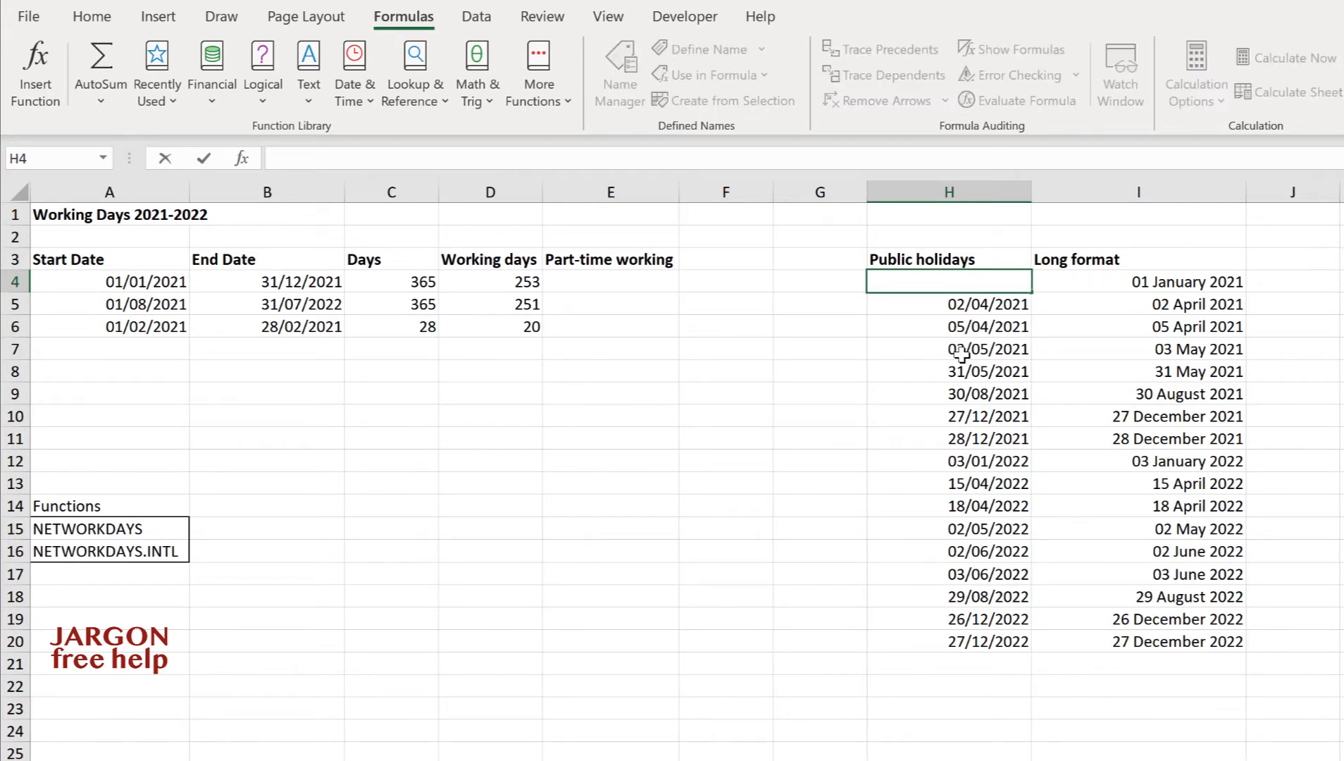
key("Return")
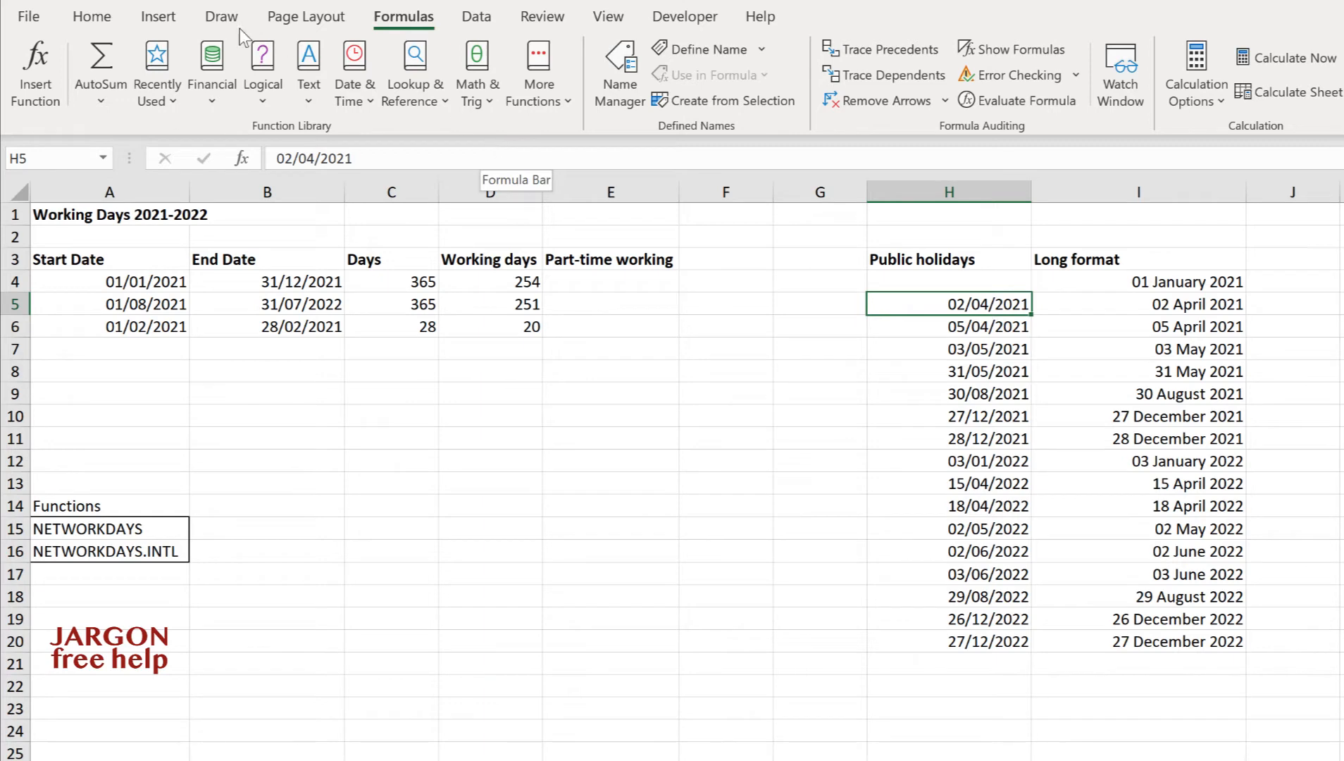
key("ctrl+z")
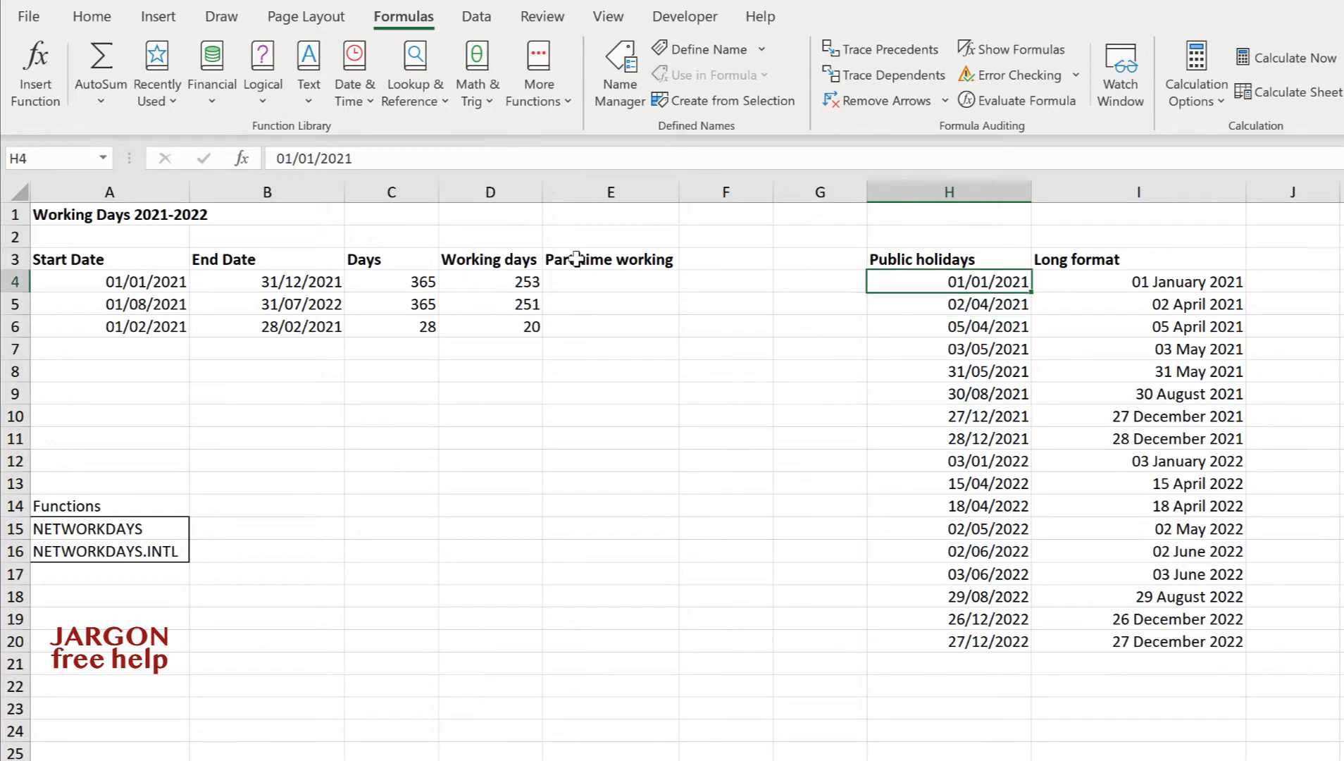
left_click(971, 347)
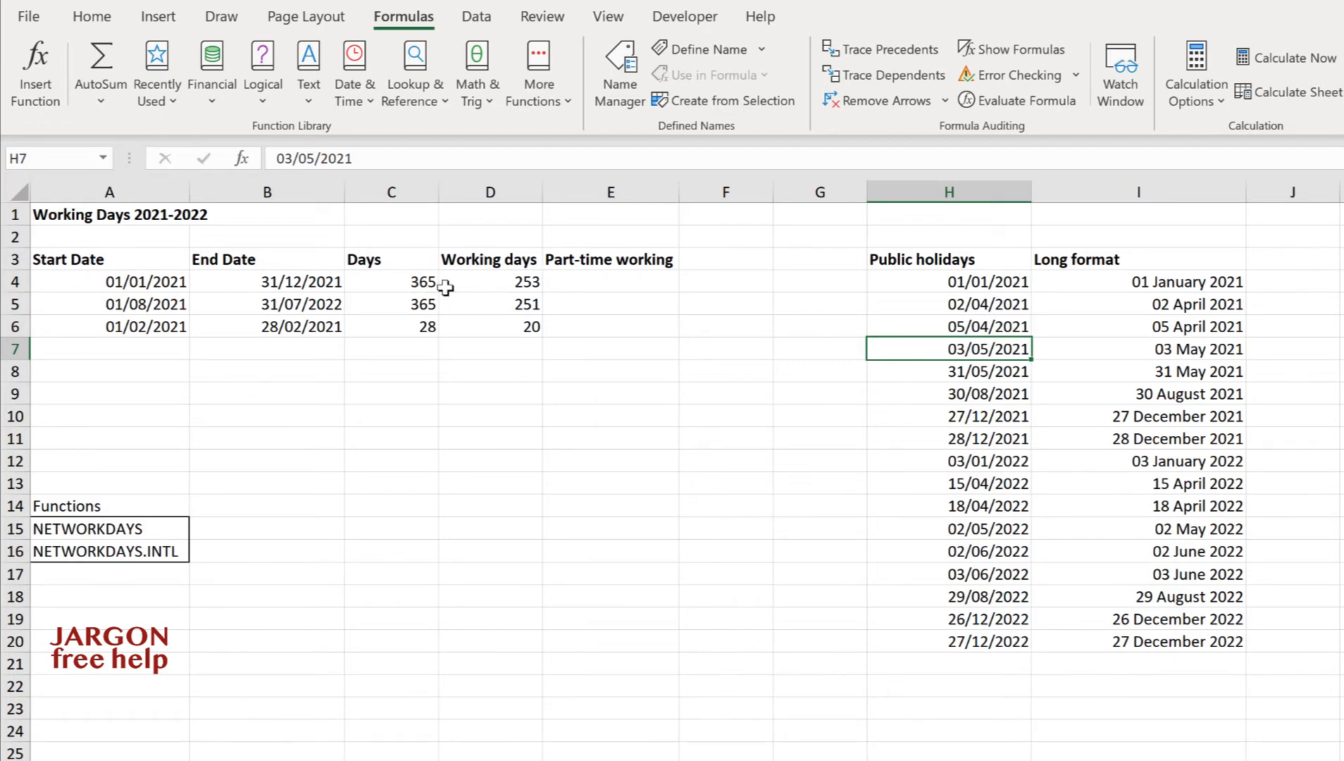
Search the function library for networkdays and insert the NETWORKDAYS.INTL function in E4 under Part-time working.
left_click(596, 286)
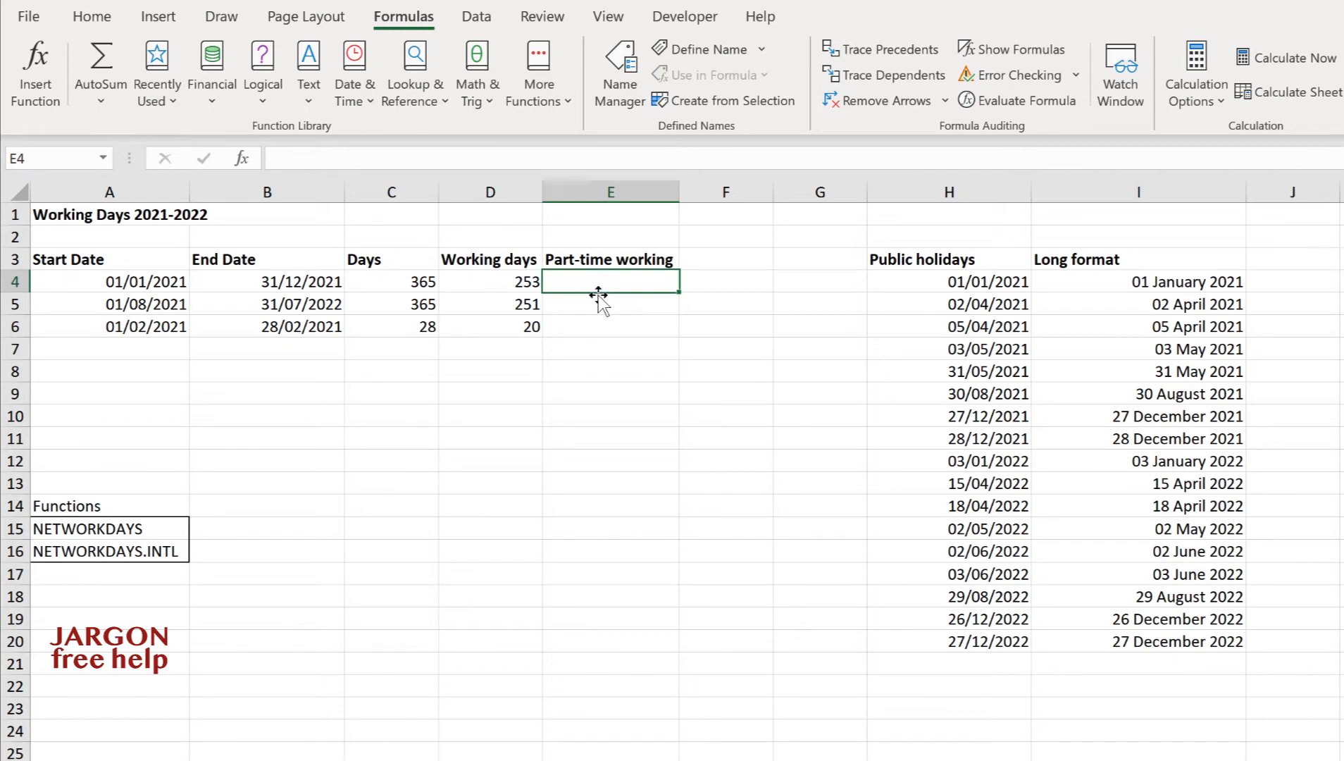
left_click(366, 92)
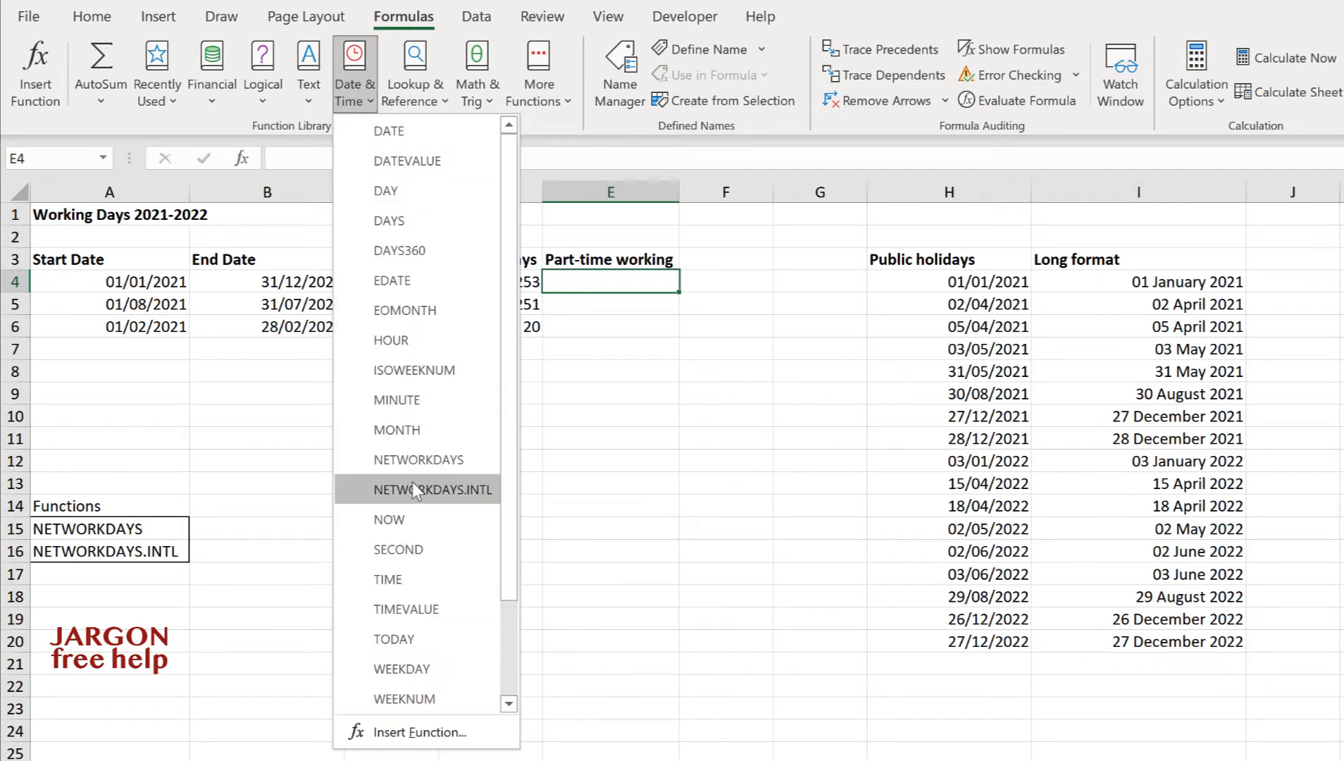
left_click(587, 282)
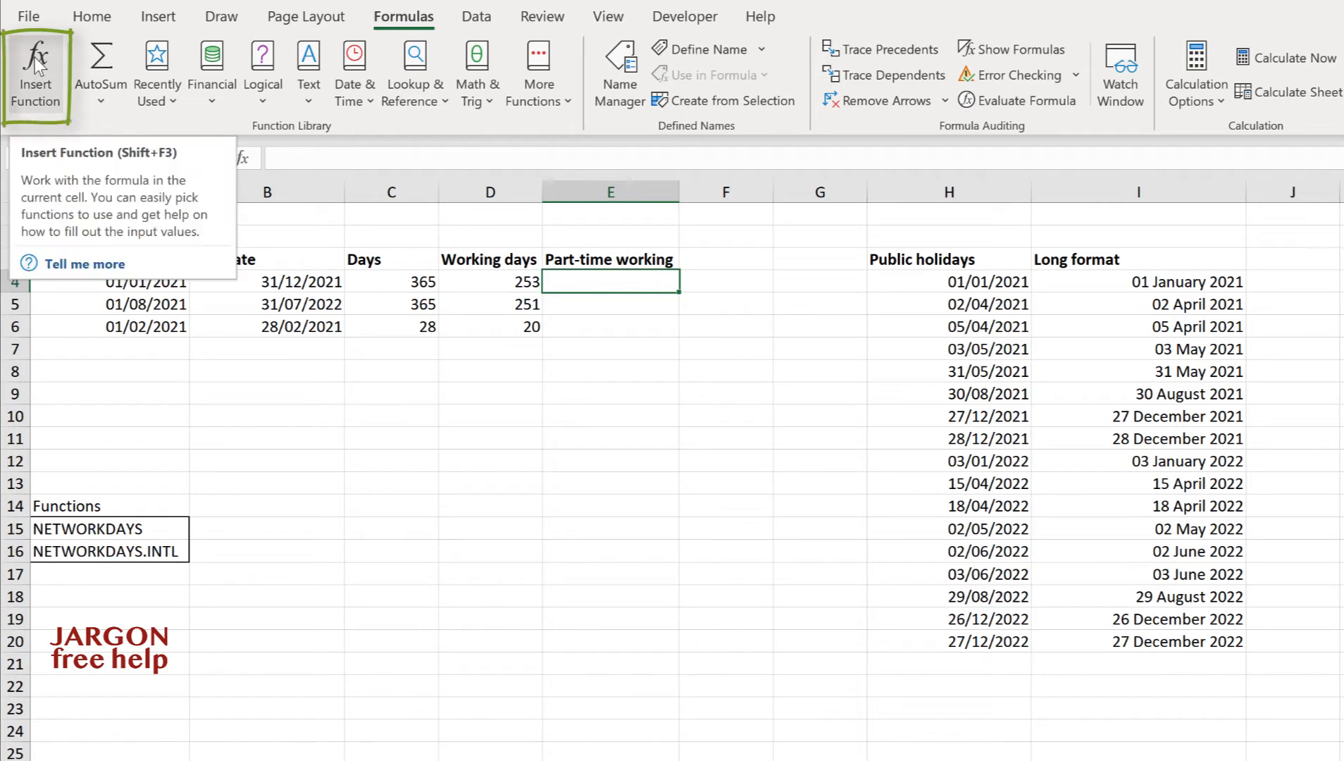
left_click(243, 159)
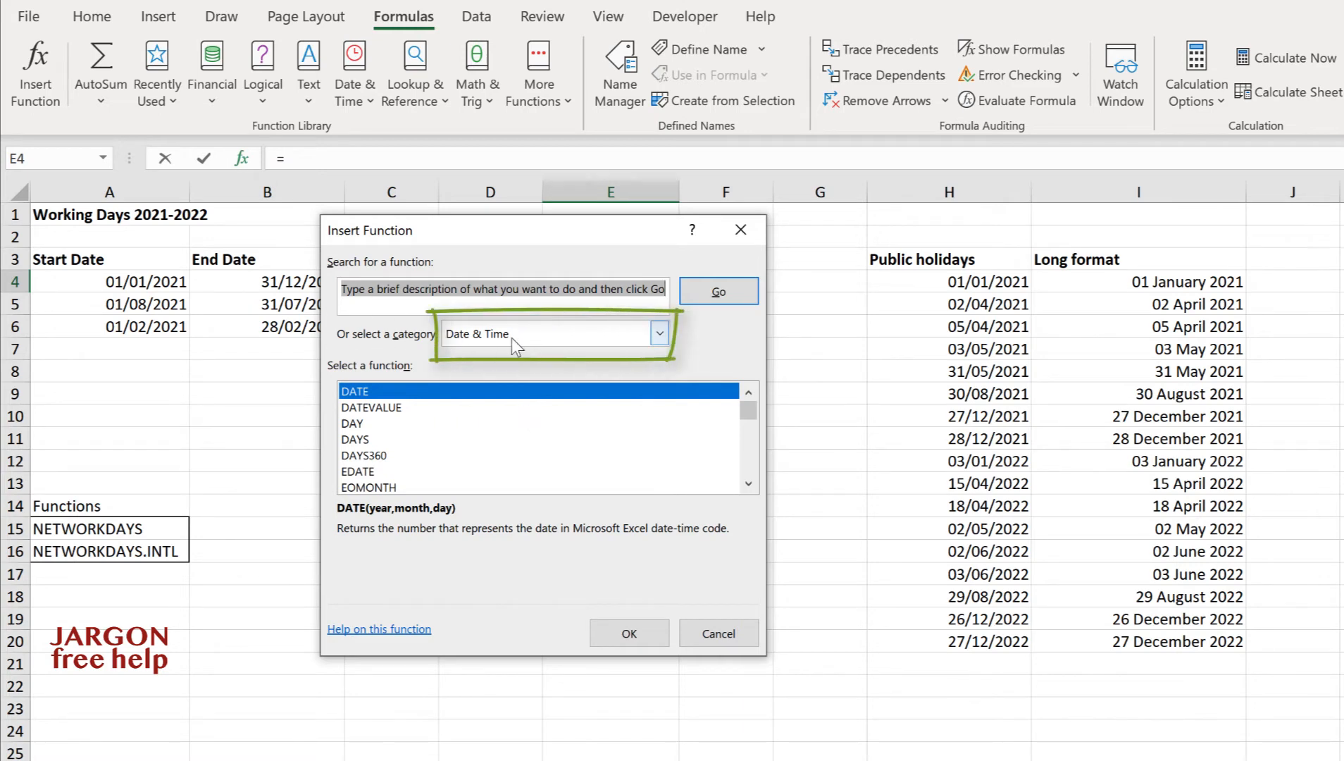
left_click(544, 288)
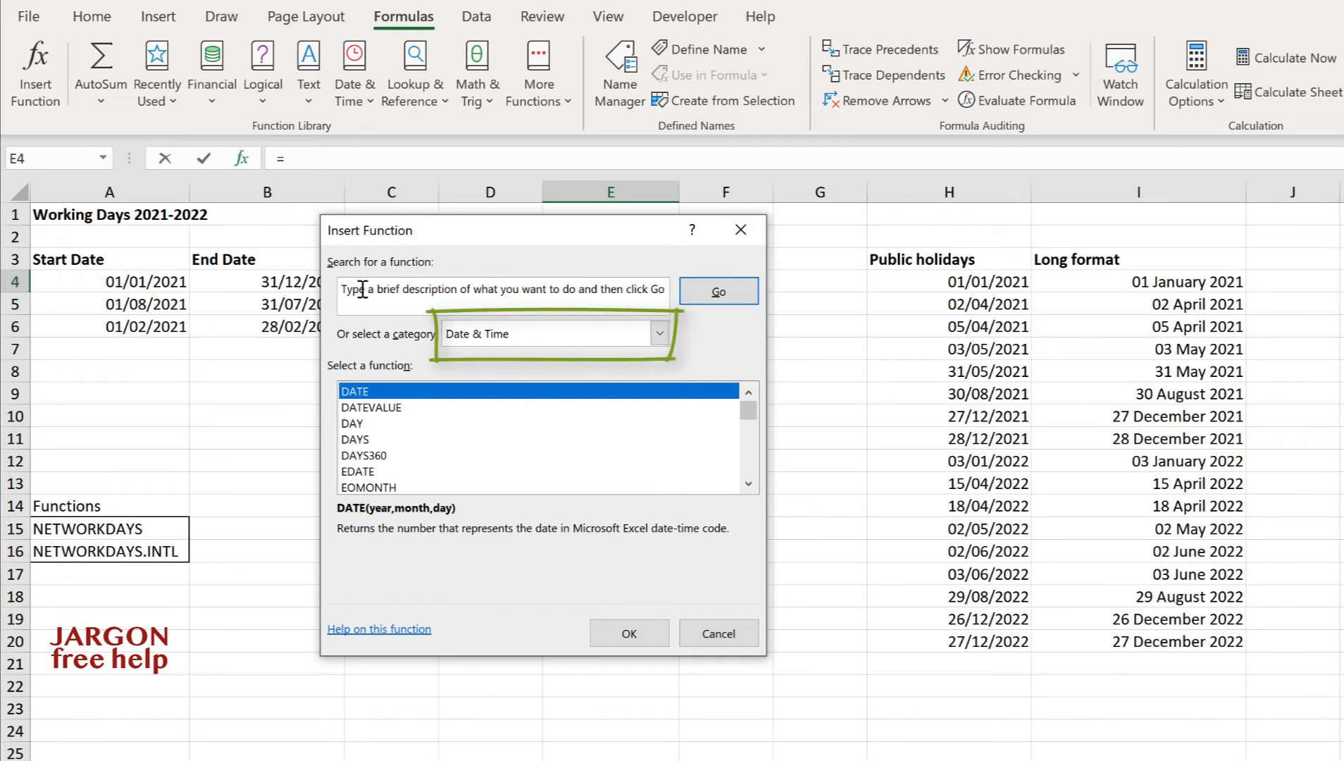
left_click_drag(345, 289, 689, 293)
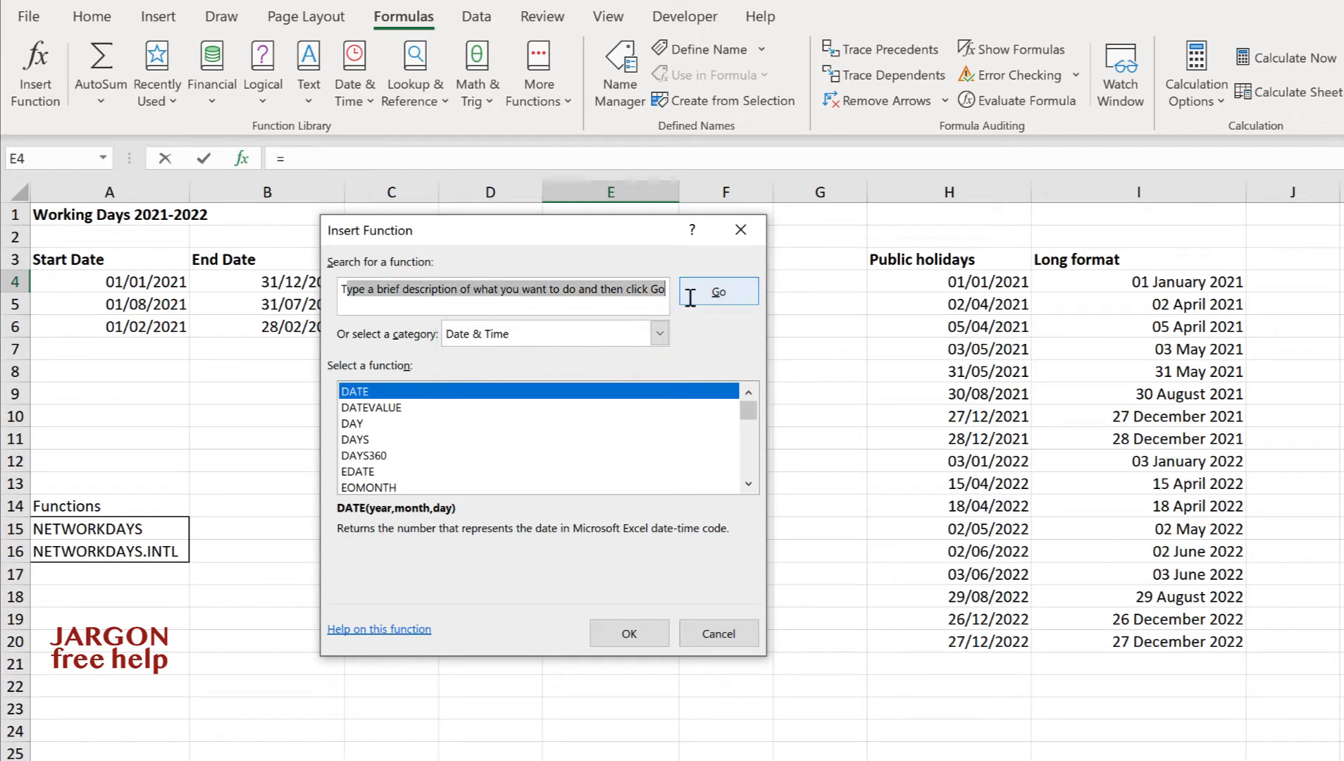
key("Delete")
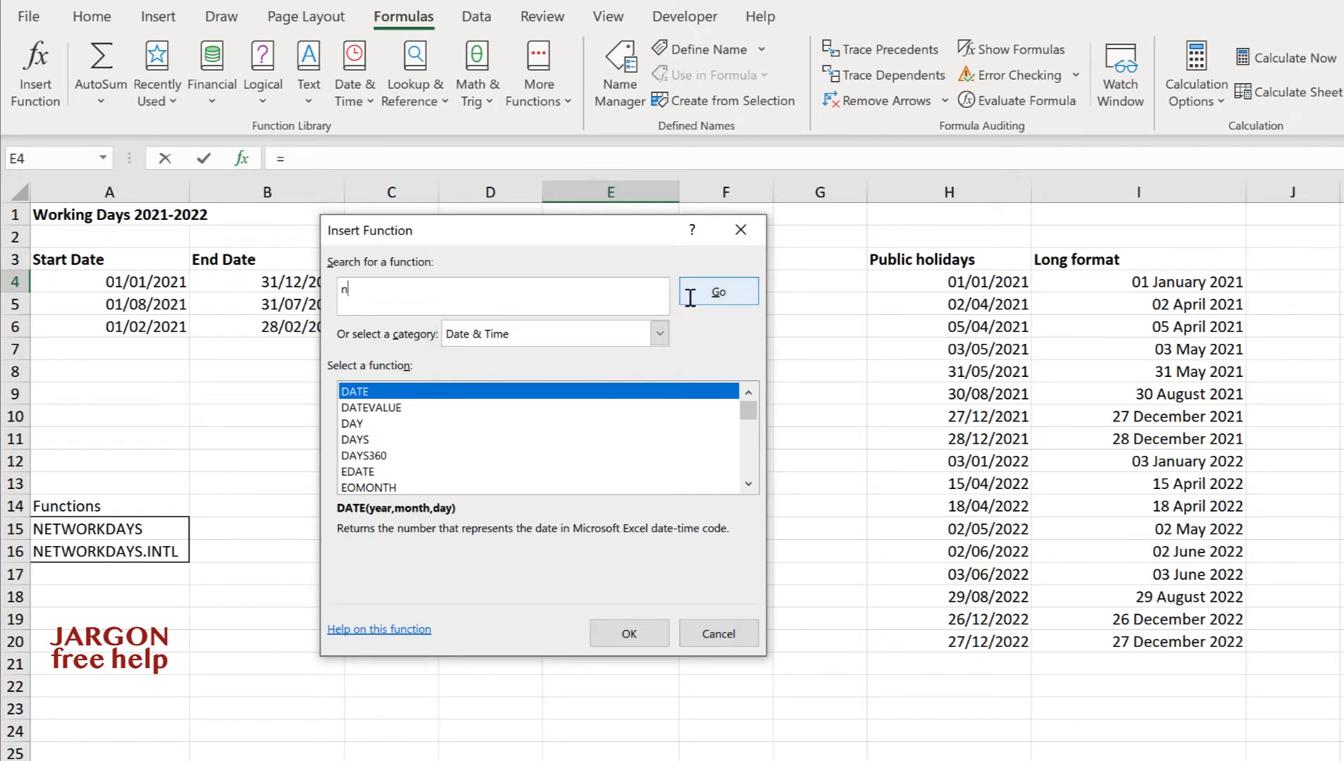
type("networkdays")
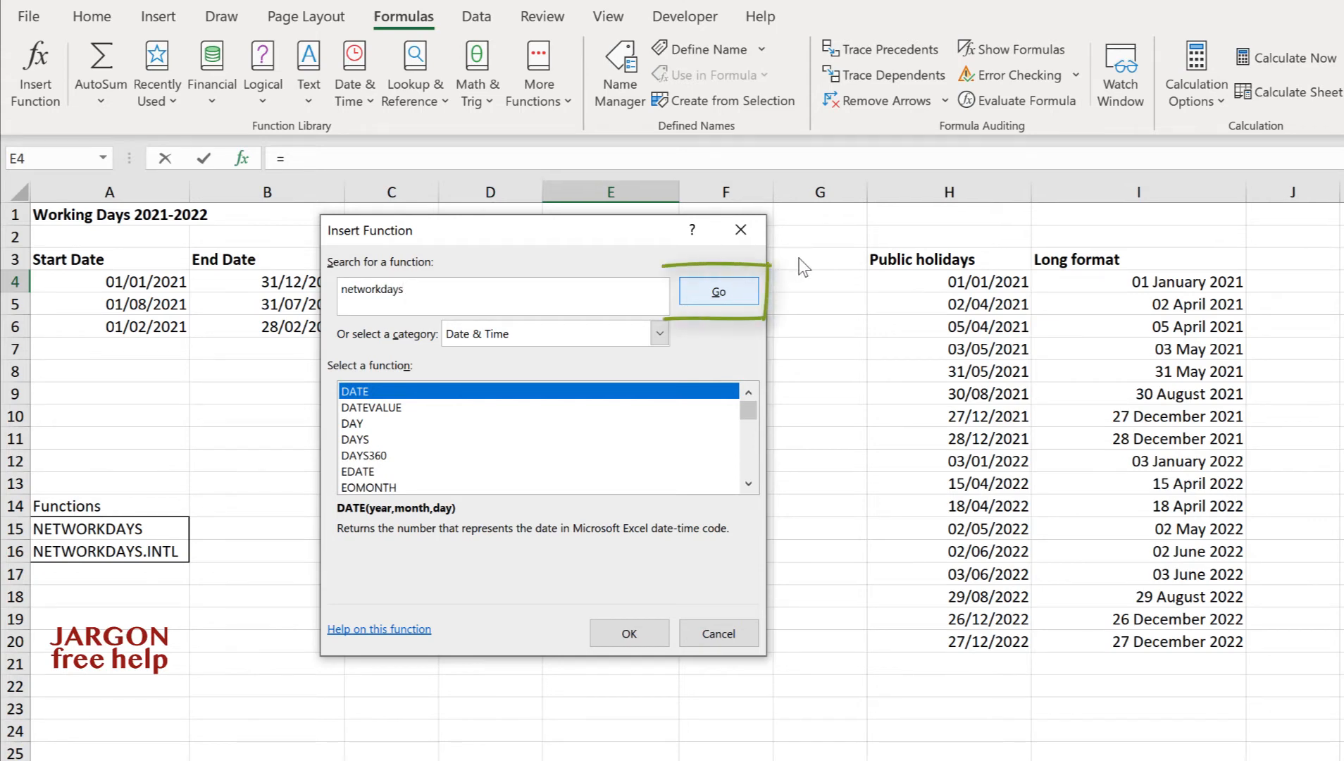
left_click(719, 291)
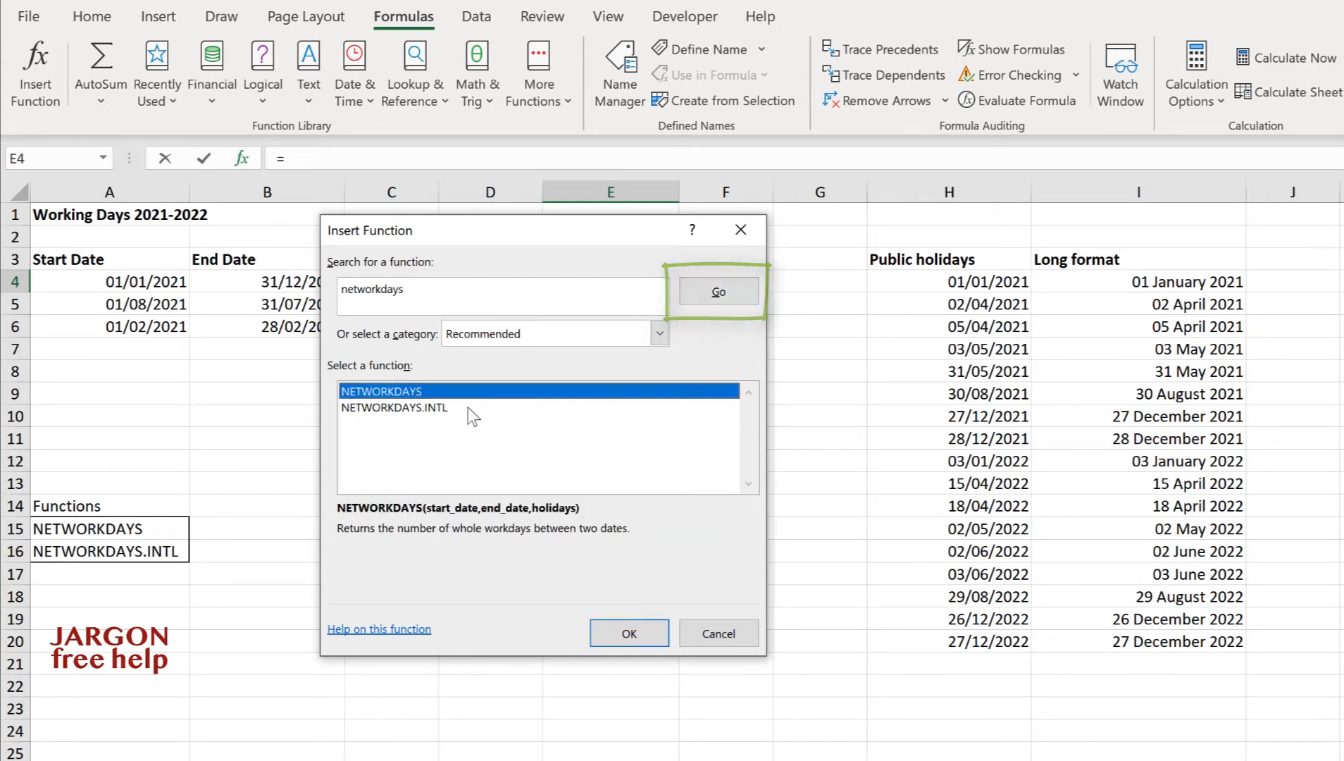
left_click(441, 409)
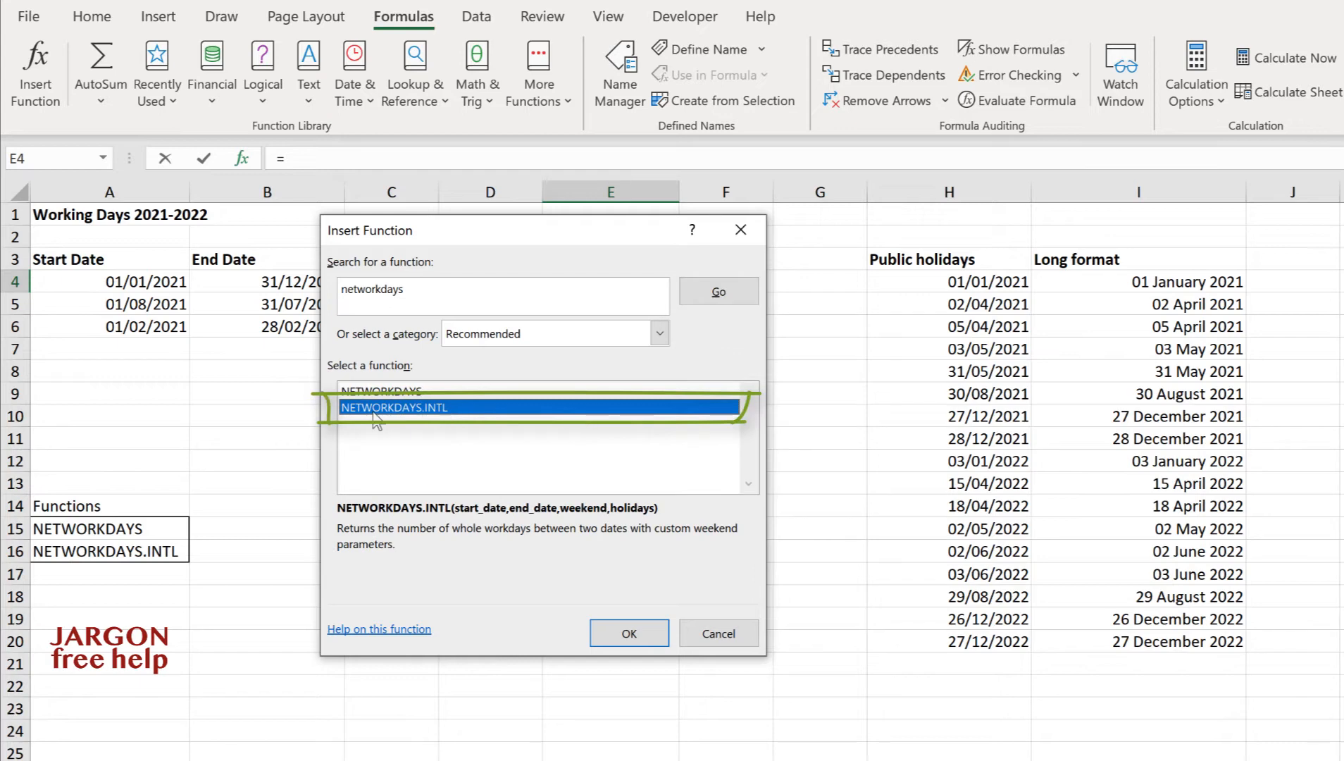
left_click(629, 634)
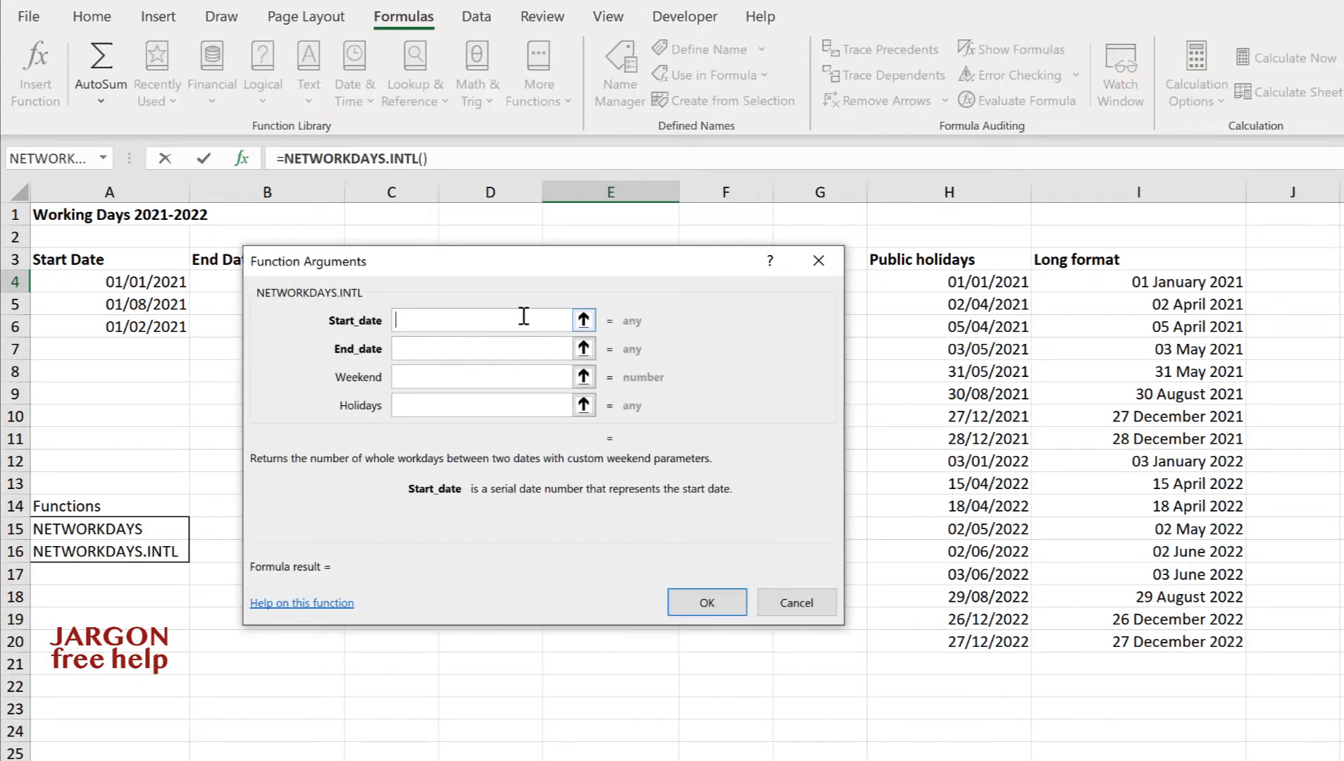
Set the NETWORKDAYS.INTL start date to A4 and the end date to B4.
left_click_drag(487, 257, 958, 309)
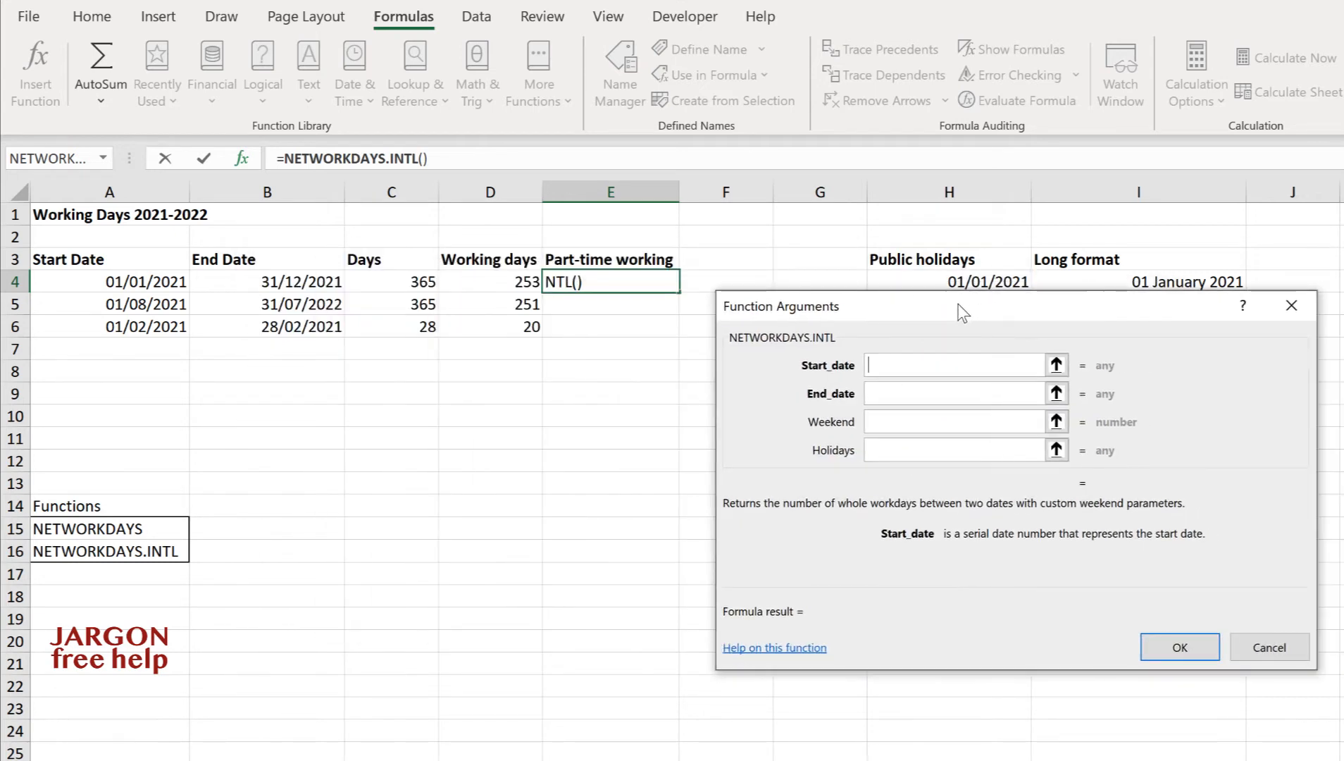
left_click(127, 284)
left_click(904, 395)
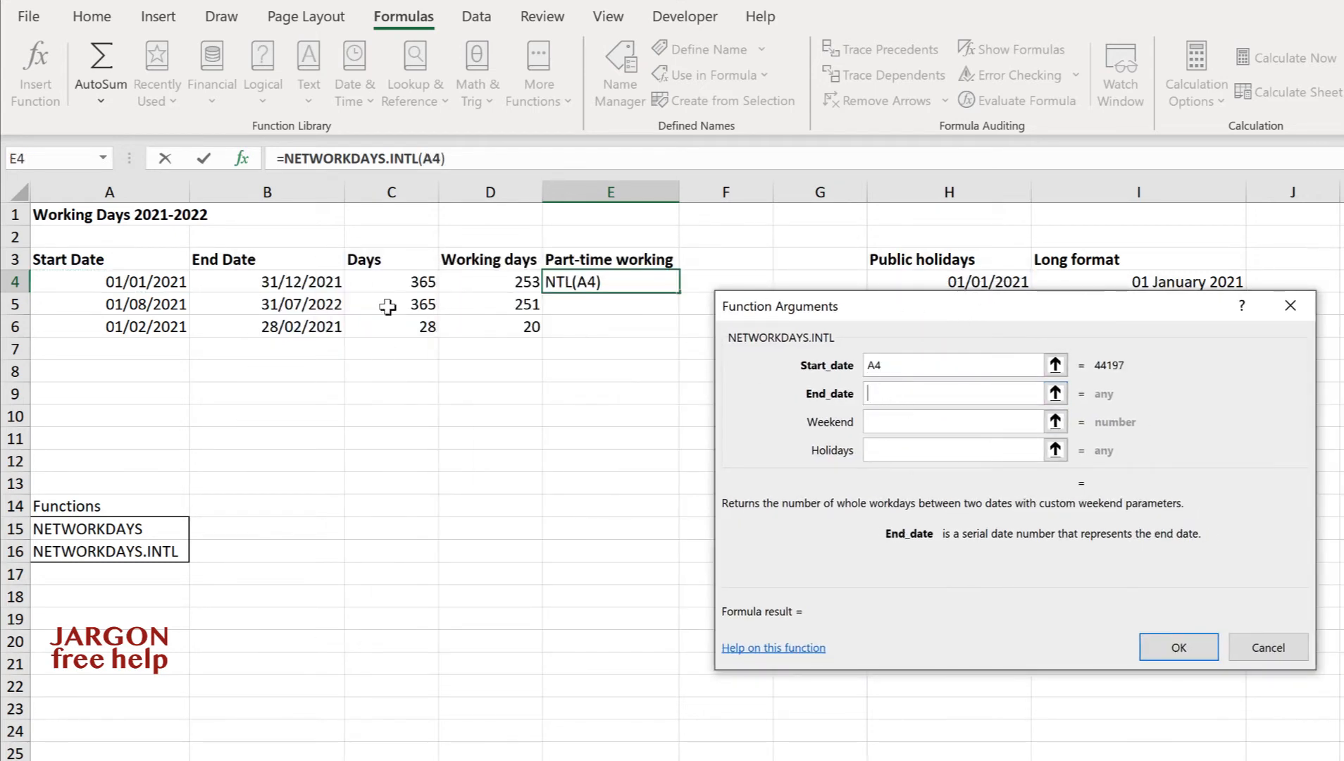
left_click(310, 286)
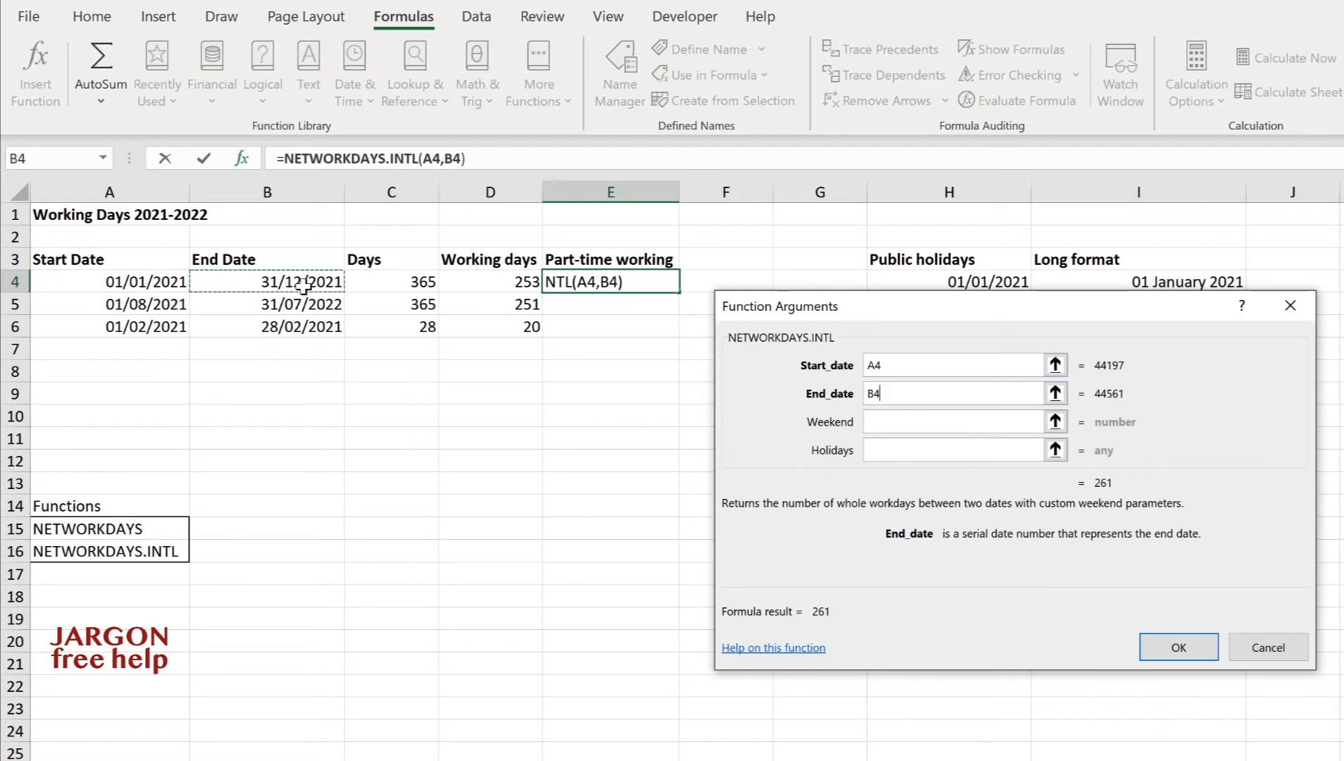
Open the NETWORKDAYS.INTL help page in the browser, examine its table of weekend numbers, and return to the Excel function arguments.
left_click(893, 423)
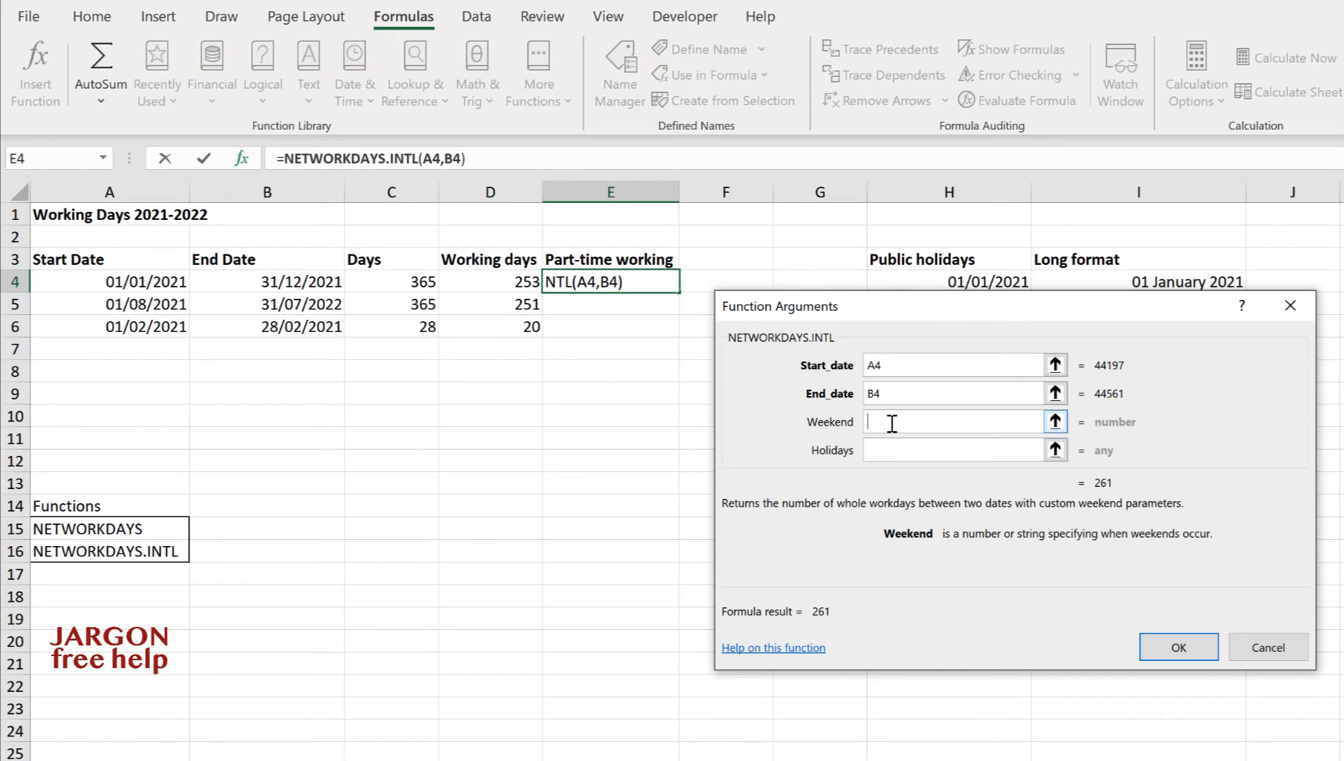
left_click(792, 649)
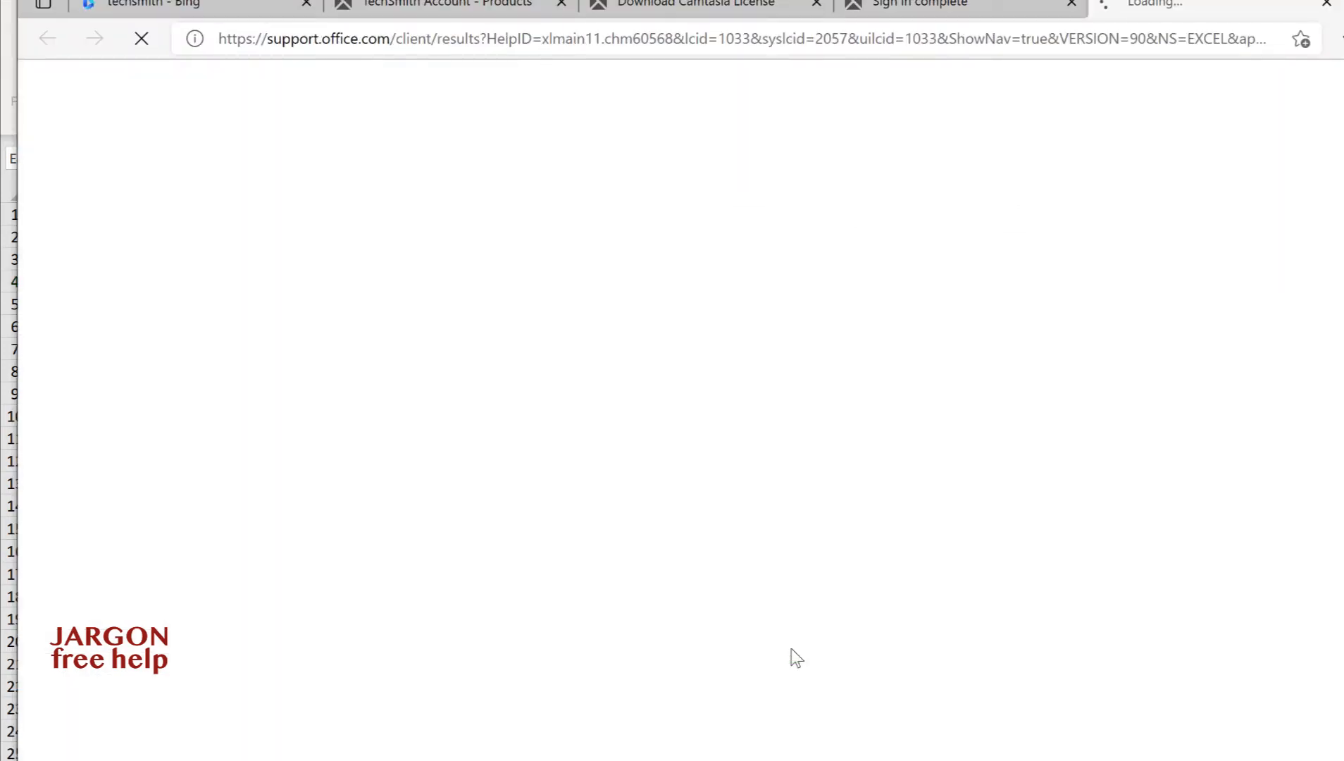
scroll(726, 500, "down", 2)
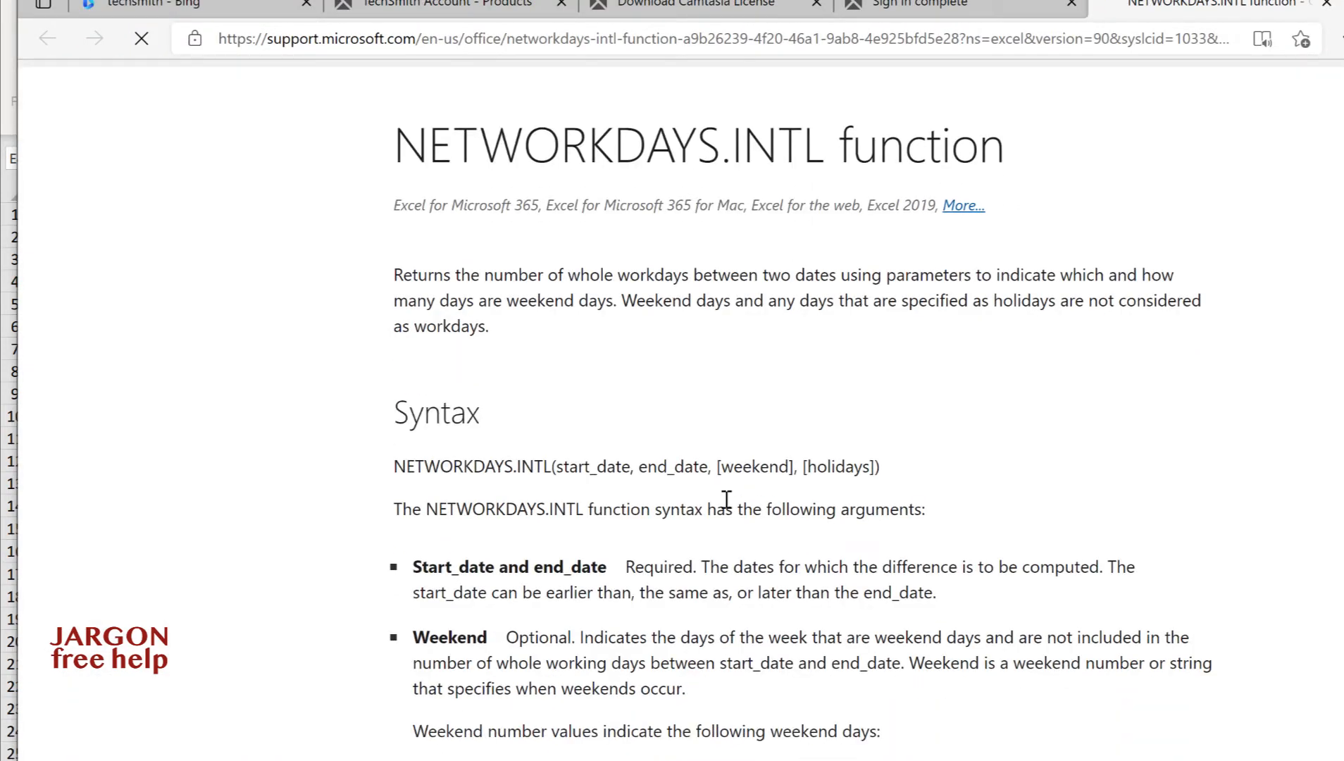
scroll(727, 499, "down", 7)
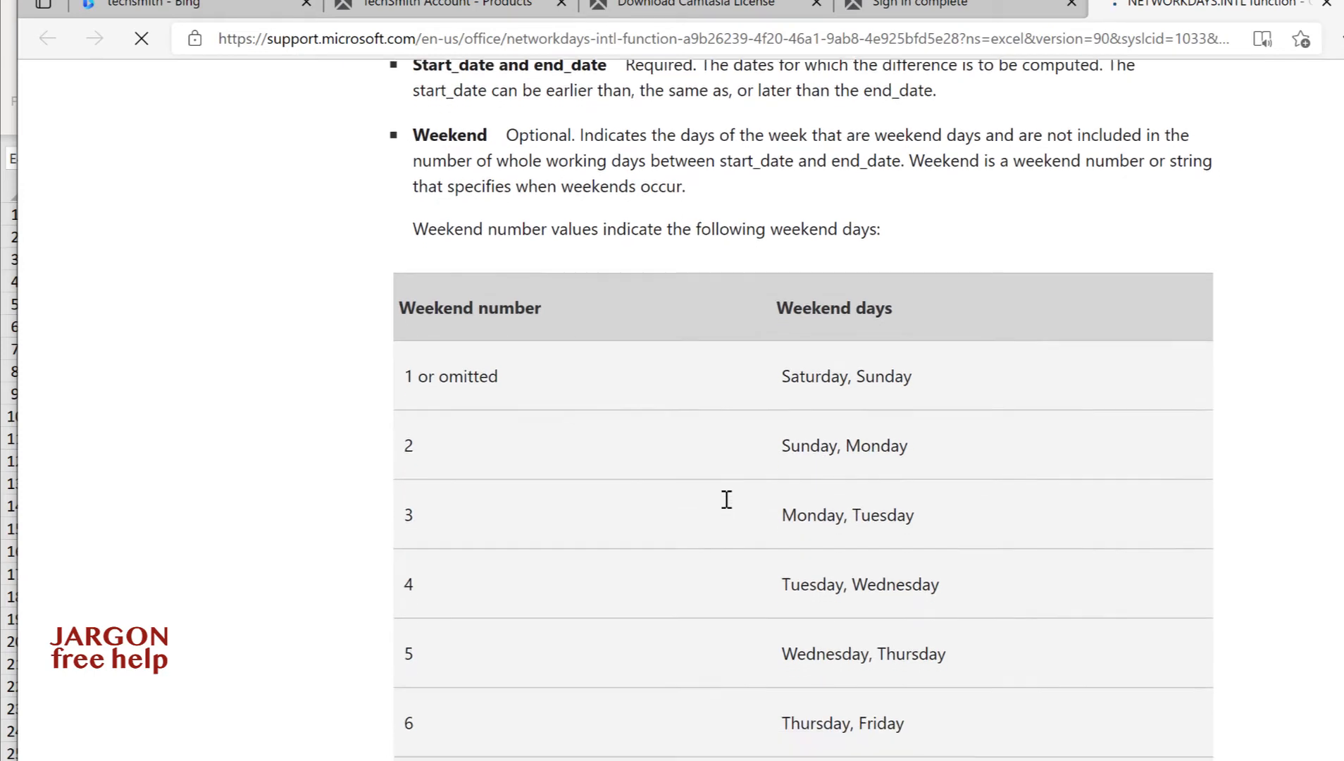
scroll(726, 499, "down", 2)
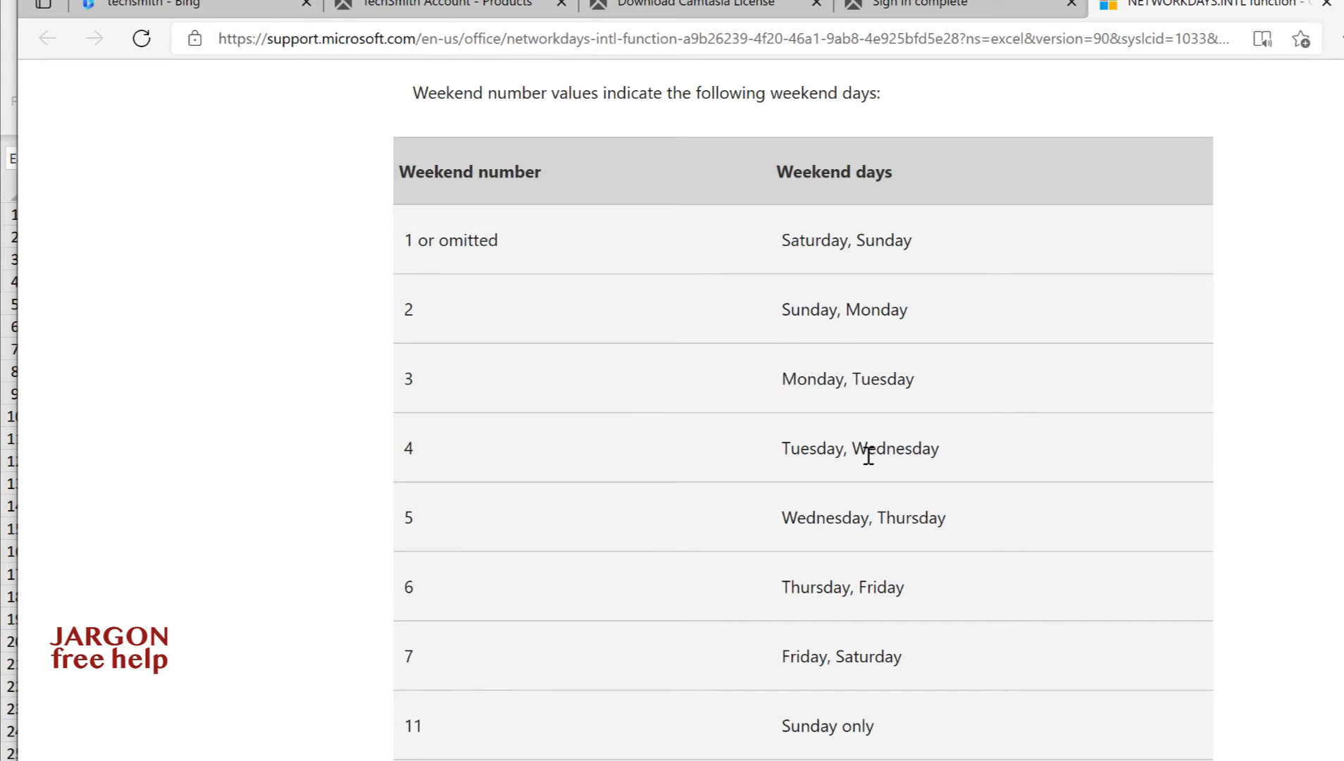
scroll(869, 455, "down", 1)
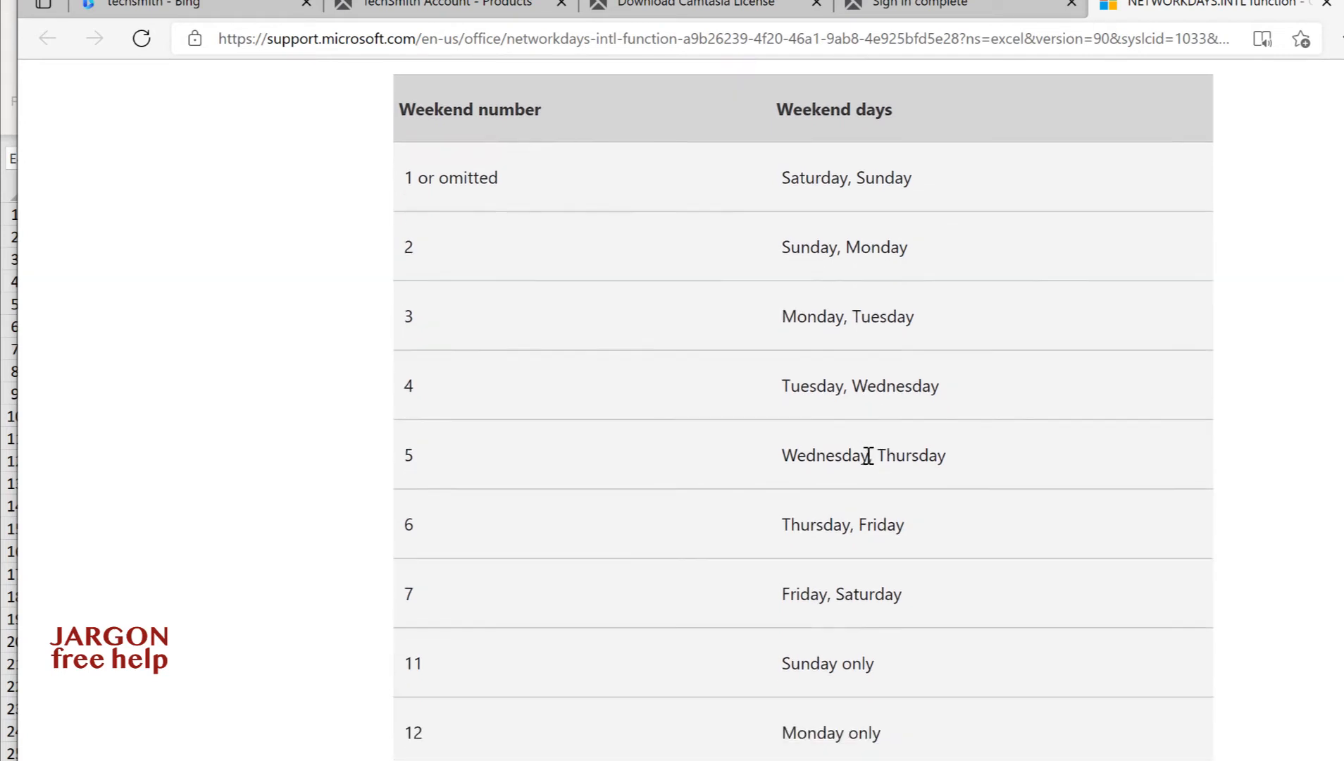
scroll(868, 455, "down", 3)
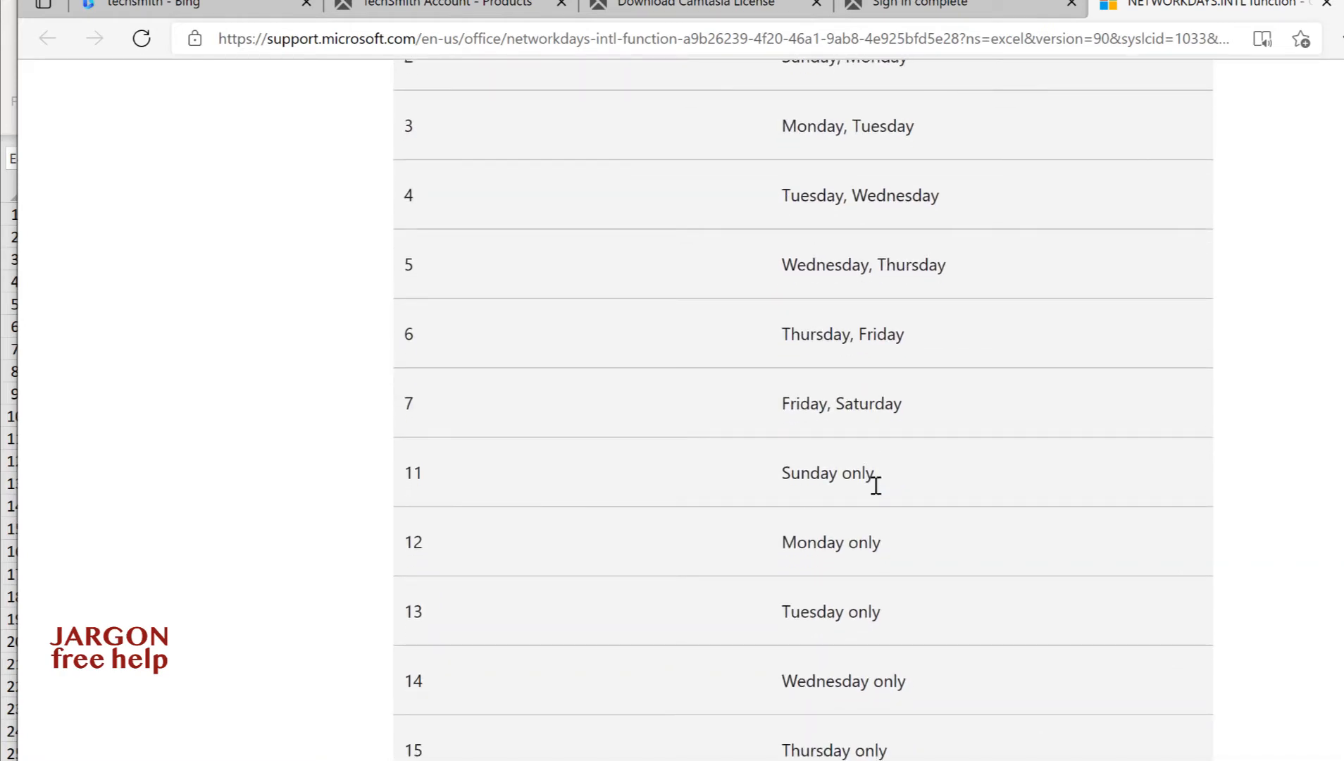
scroll(891, 537, "down", 2)
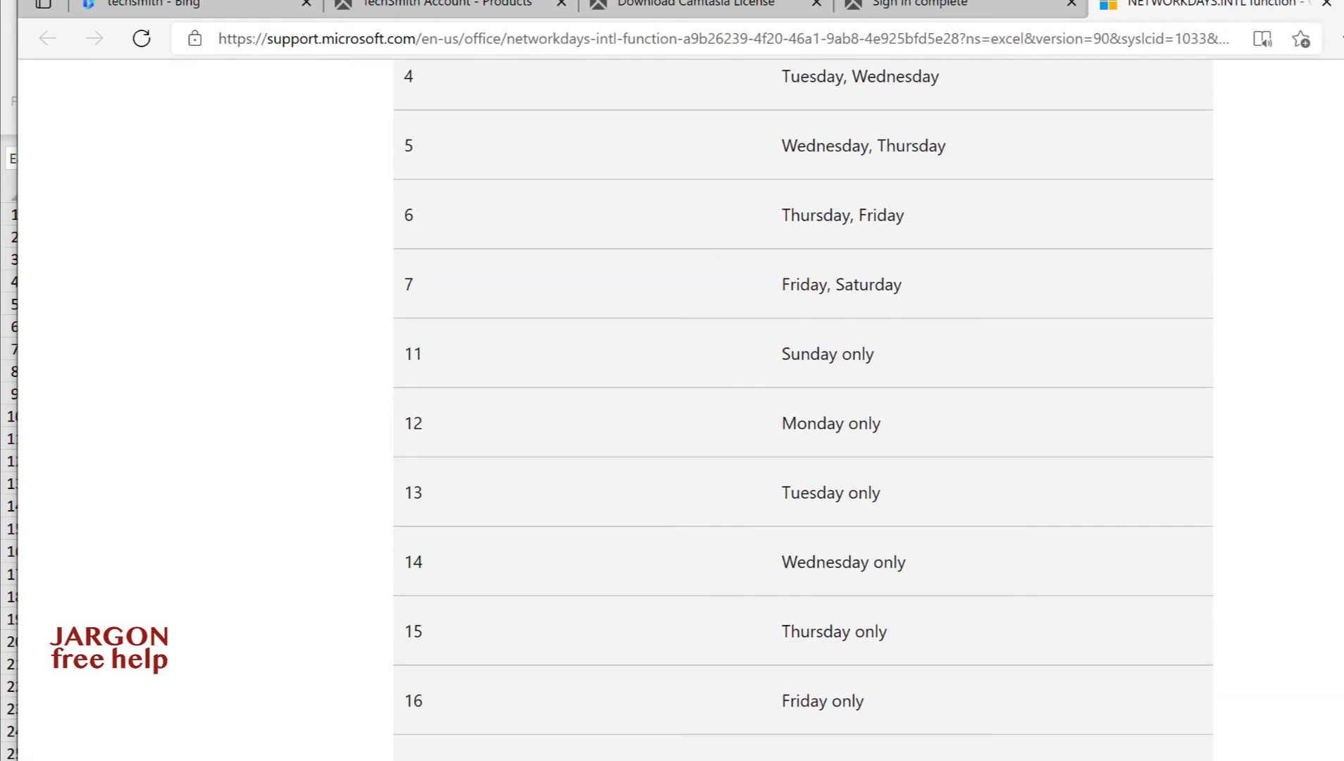
key("alt+Tab")
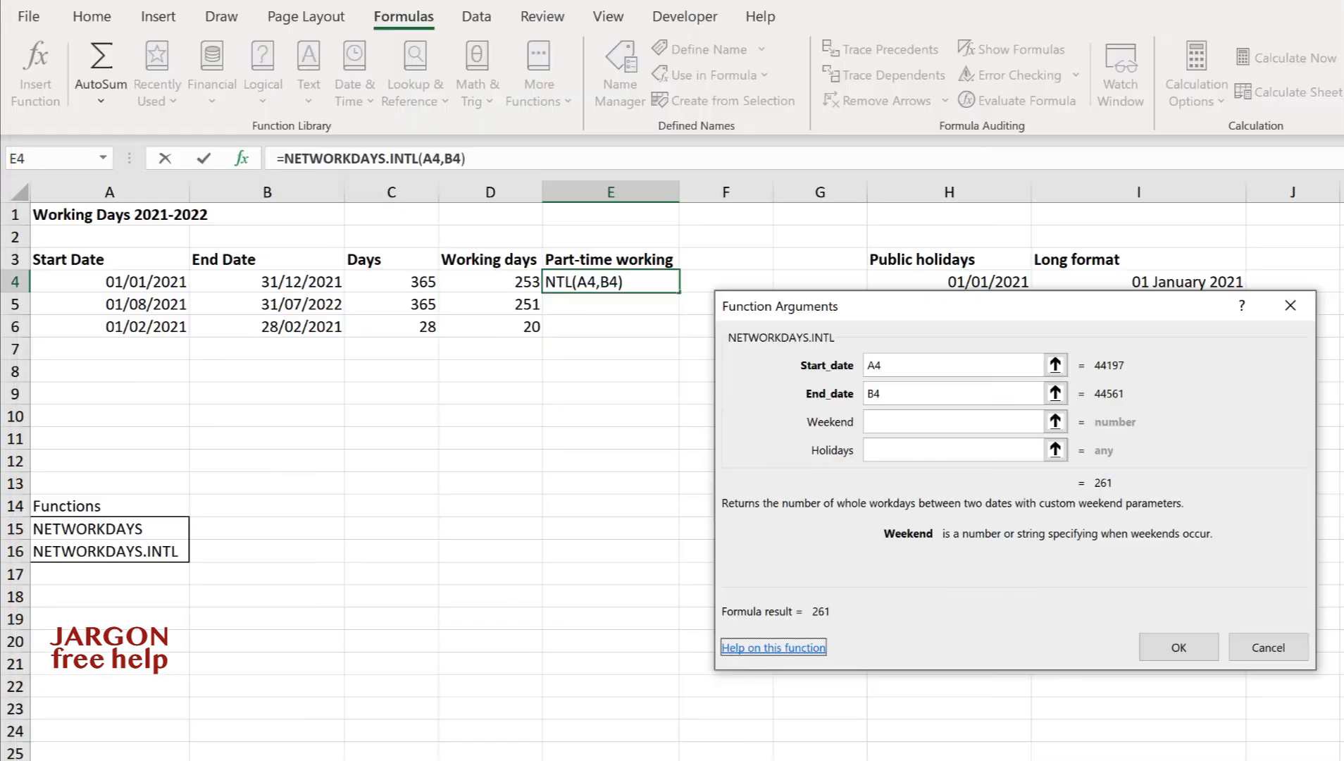
Set the NETWORKDAYS.INTL Weekend argument to 1 and the Holidays argument to the public holiday dates H4:H20.
left_click(908, 422)
type("1")
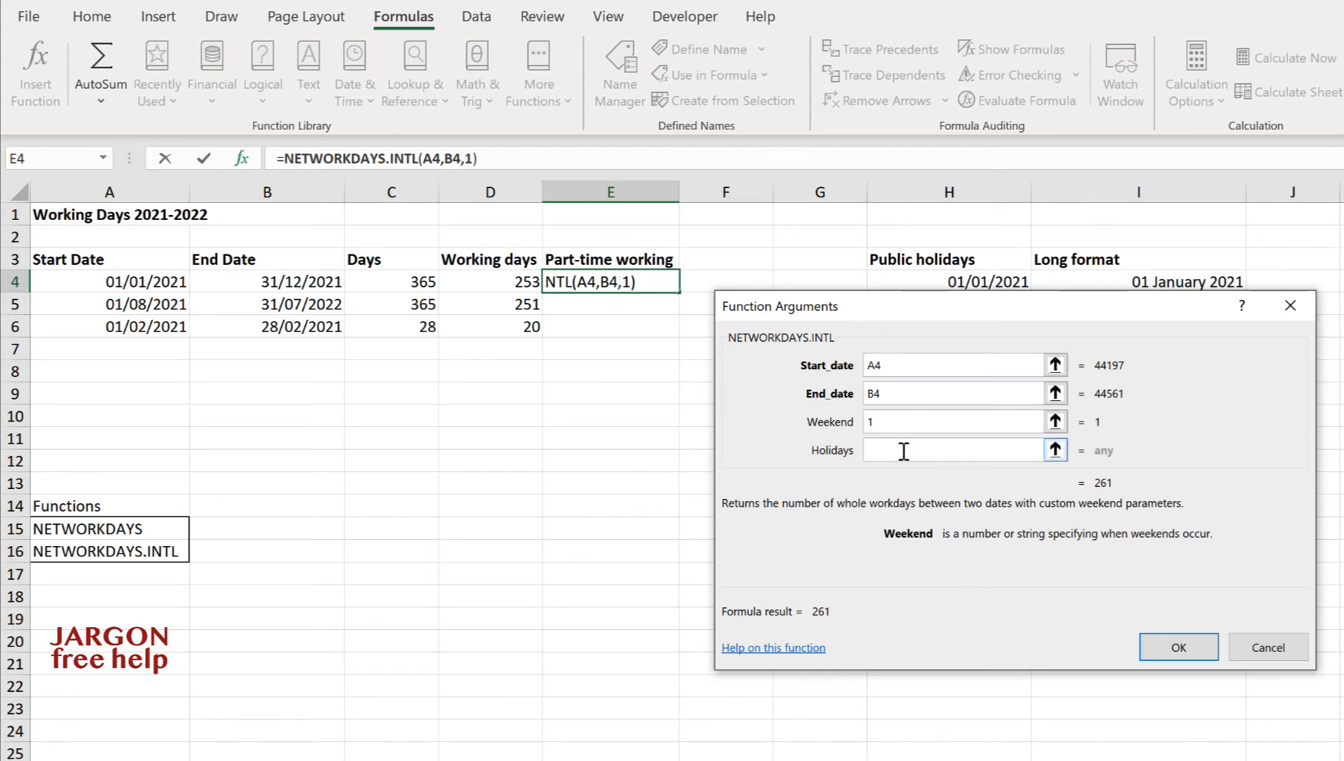
left_click(904, 453)
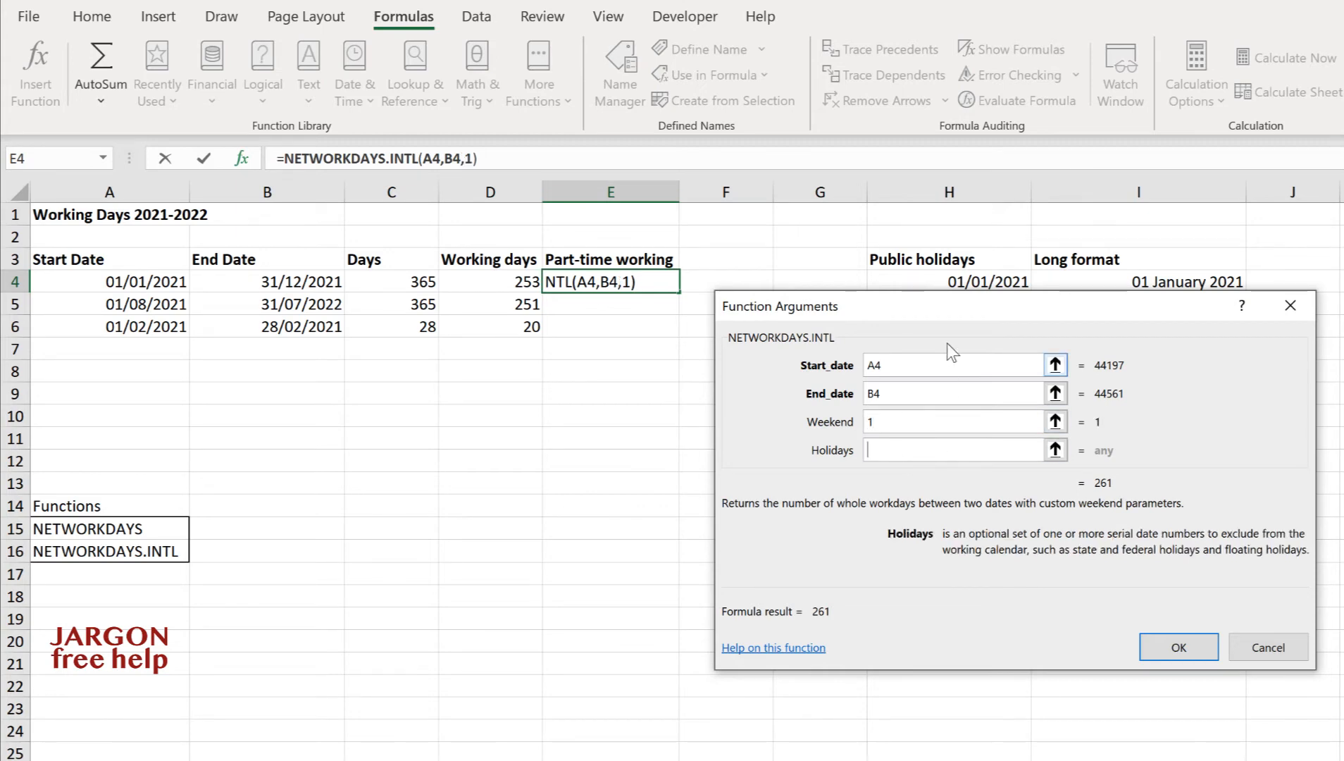
left_click_drag(929, 314, 443, 402)
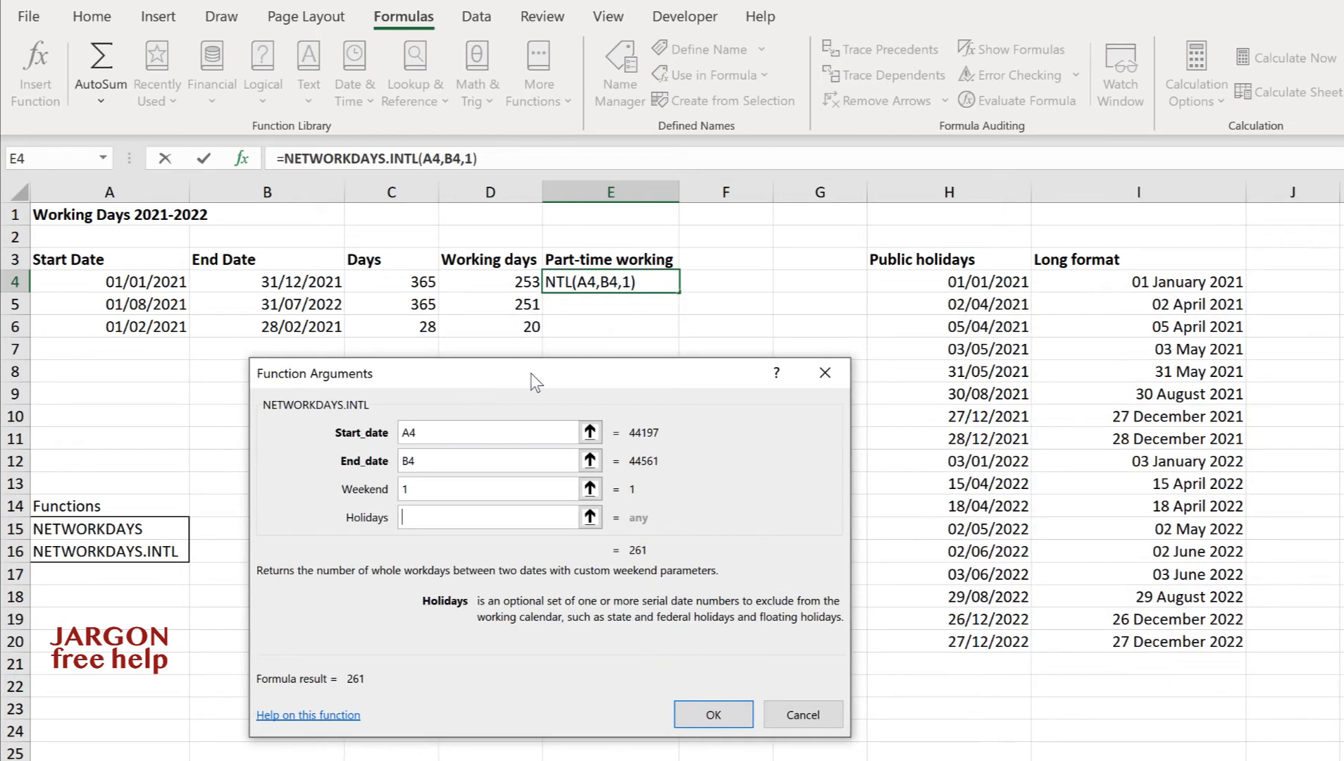
left_click(939, 282)
left_click_drag(939, 281, 958, 642)
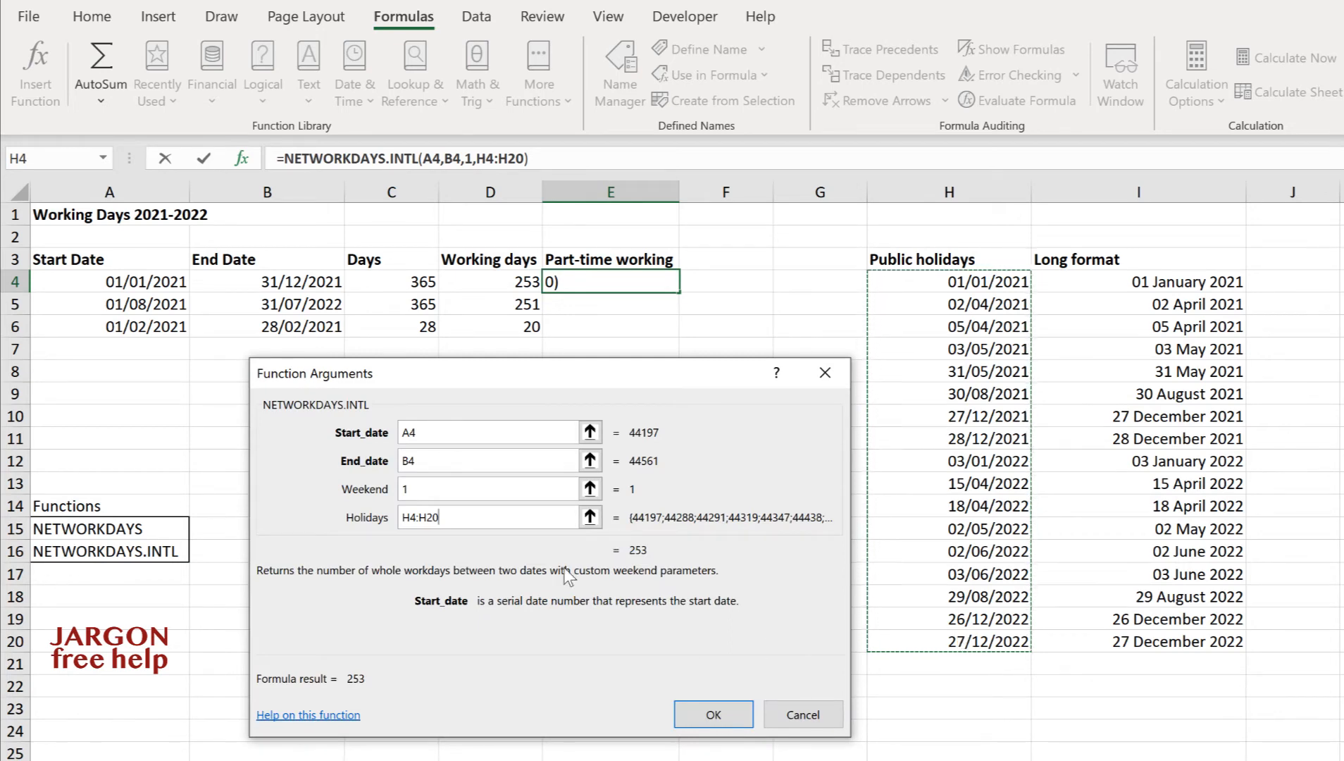
Fix the holiday range rows as H$4:H$20, accept the formula in E4 and fill it down to E6.
left_click(411, 519)
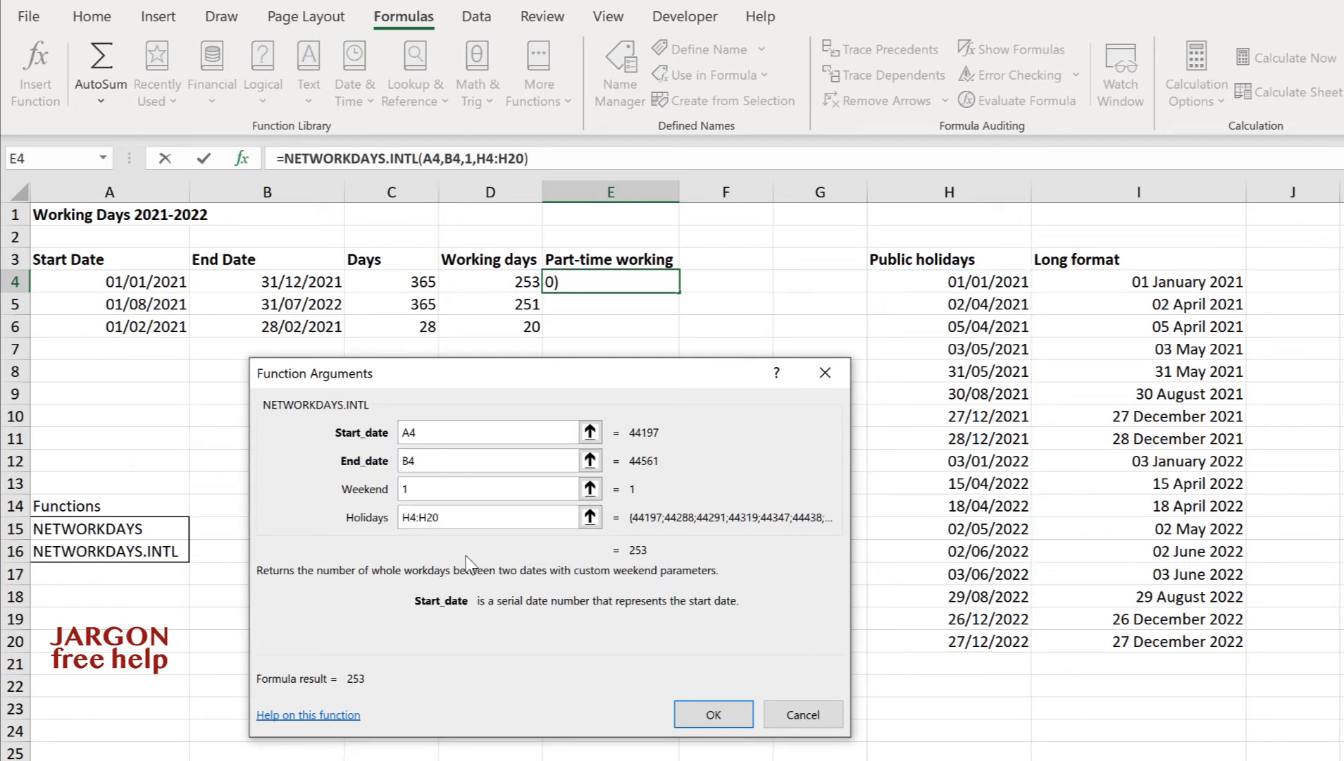
type("$")
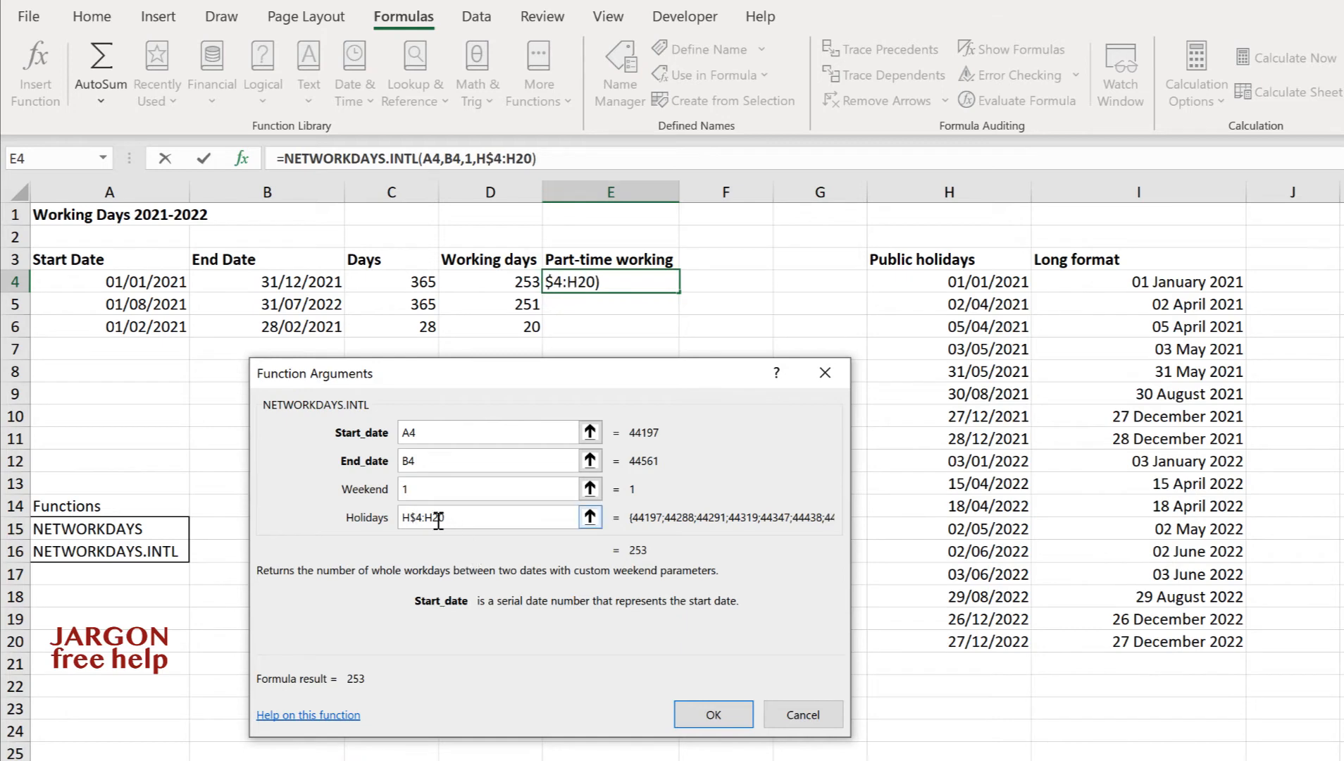
left_click(434, 519)
type("$")
left_click(714, 715)
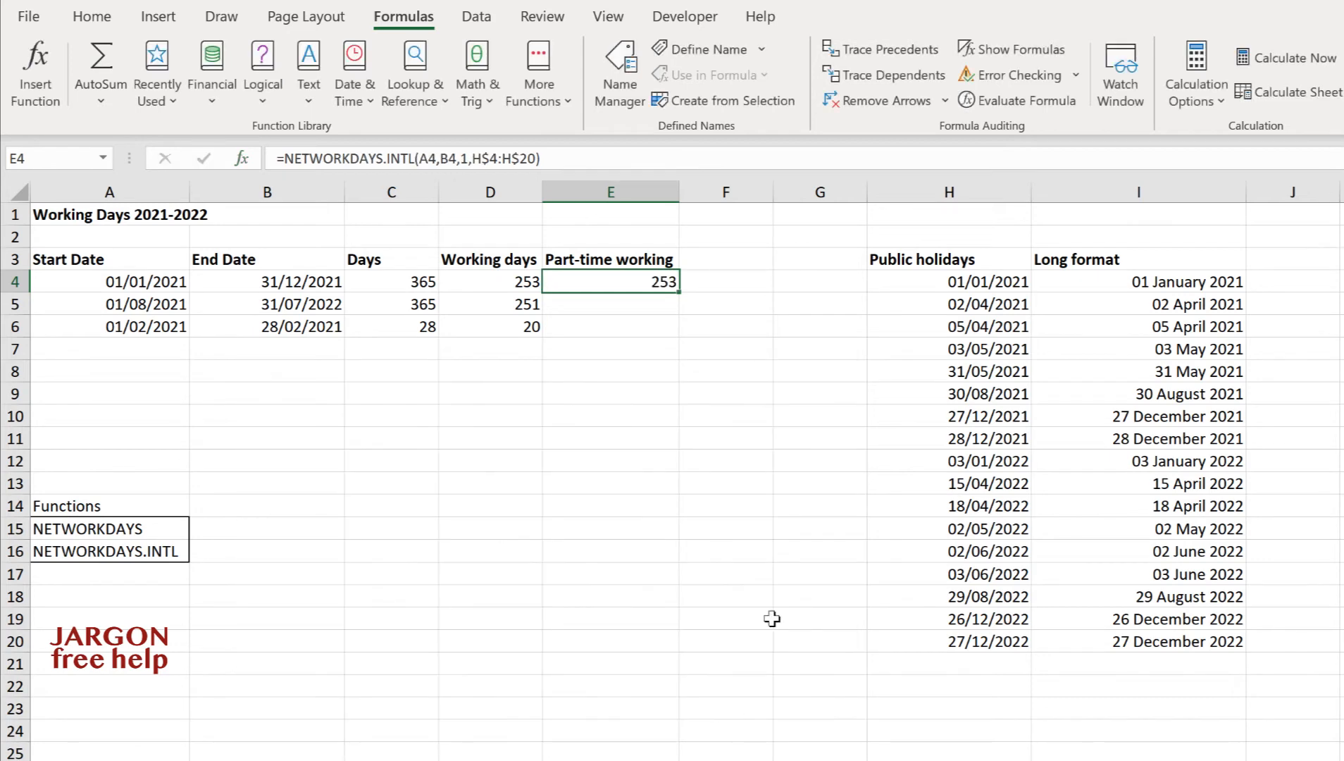
left_click_drag(677, 295, 683, 338)
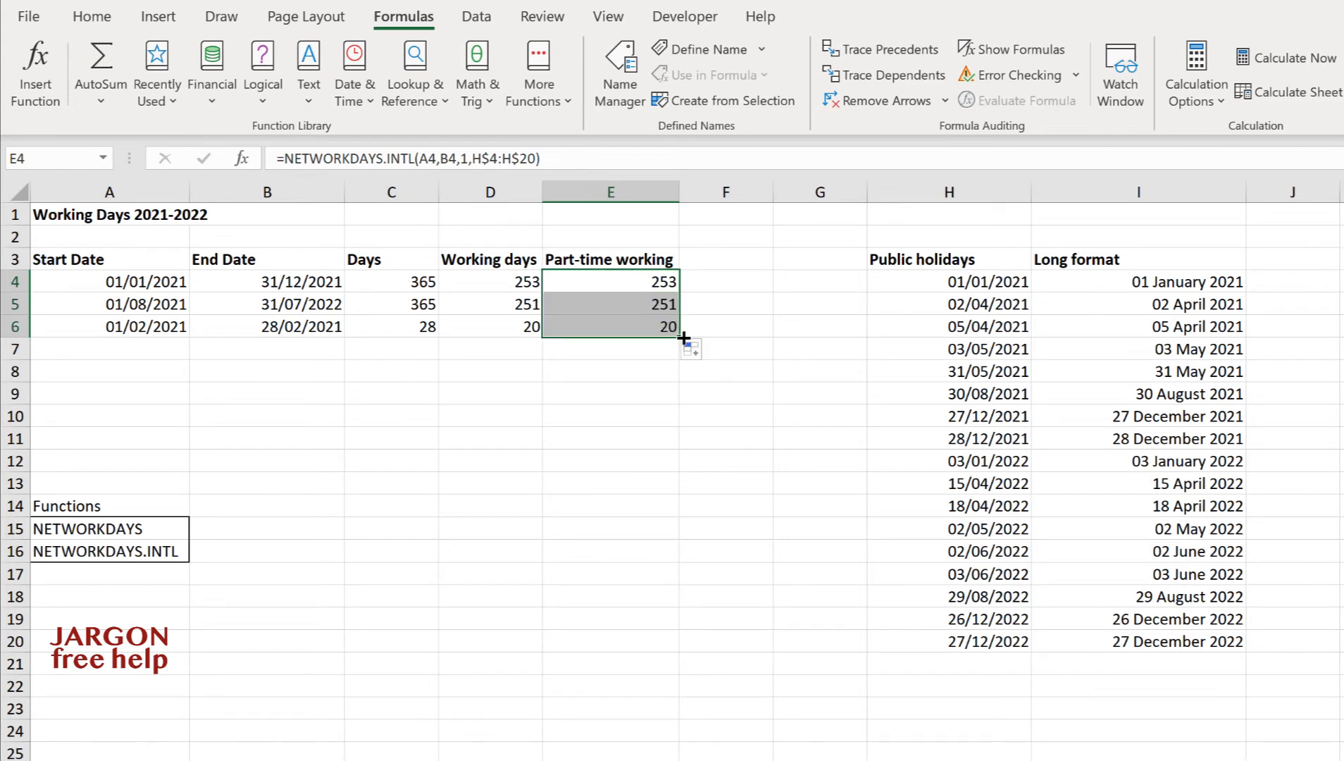
Reopen the function arguments of the E4 formula and set Weekend to the custom string "0001111".
left_click(638, 283)
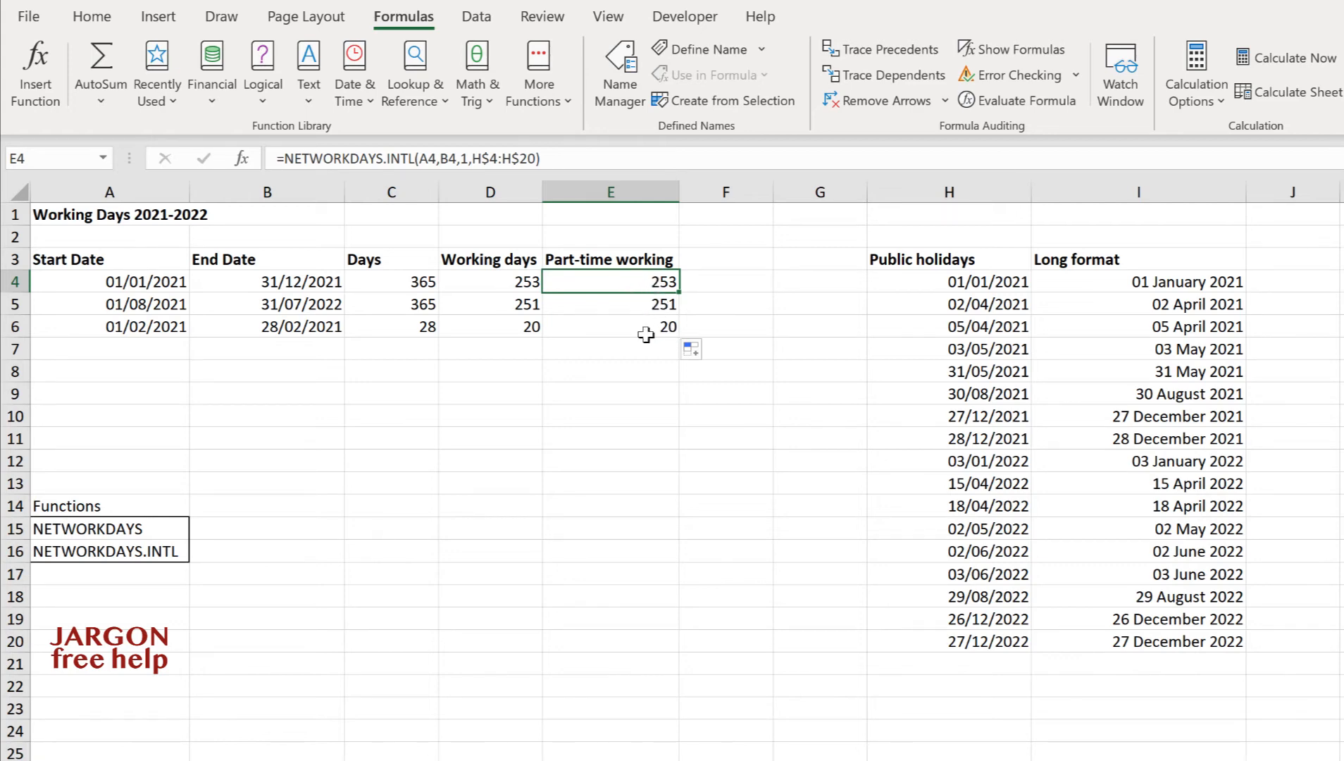
double_click(636, 283)
left_click(241, 159)
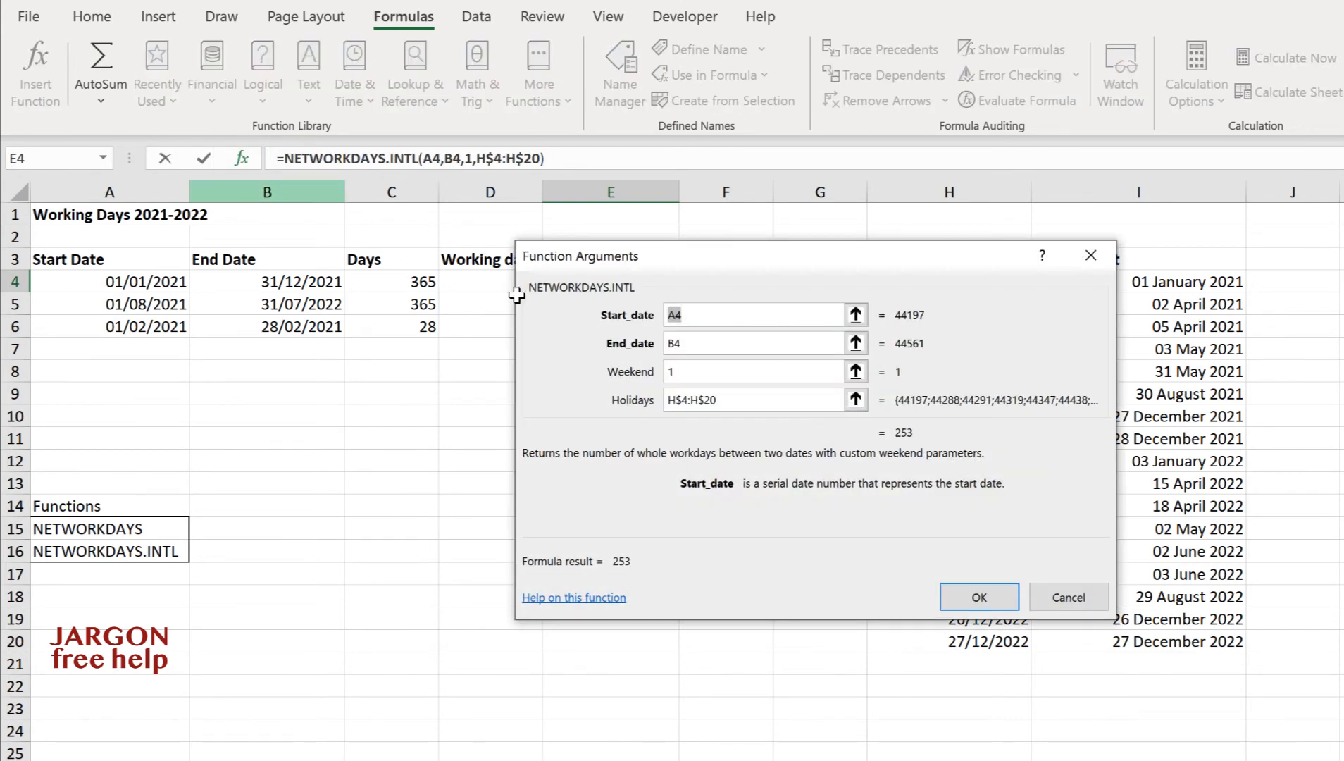
left_click(703, 372)
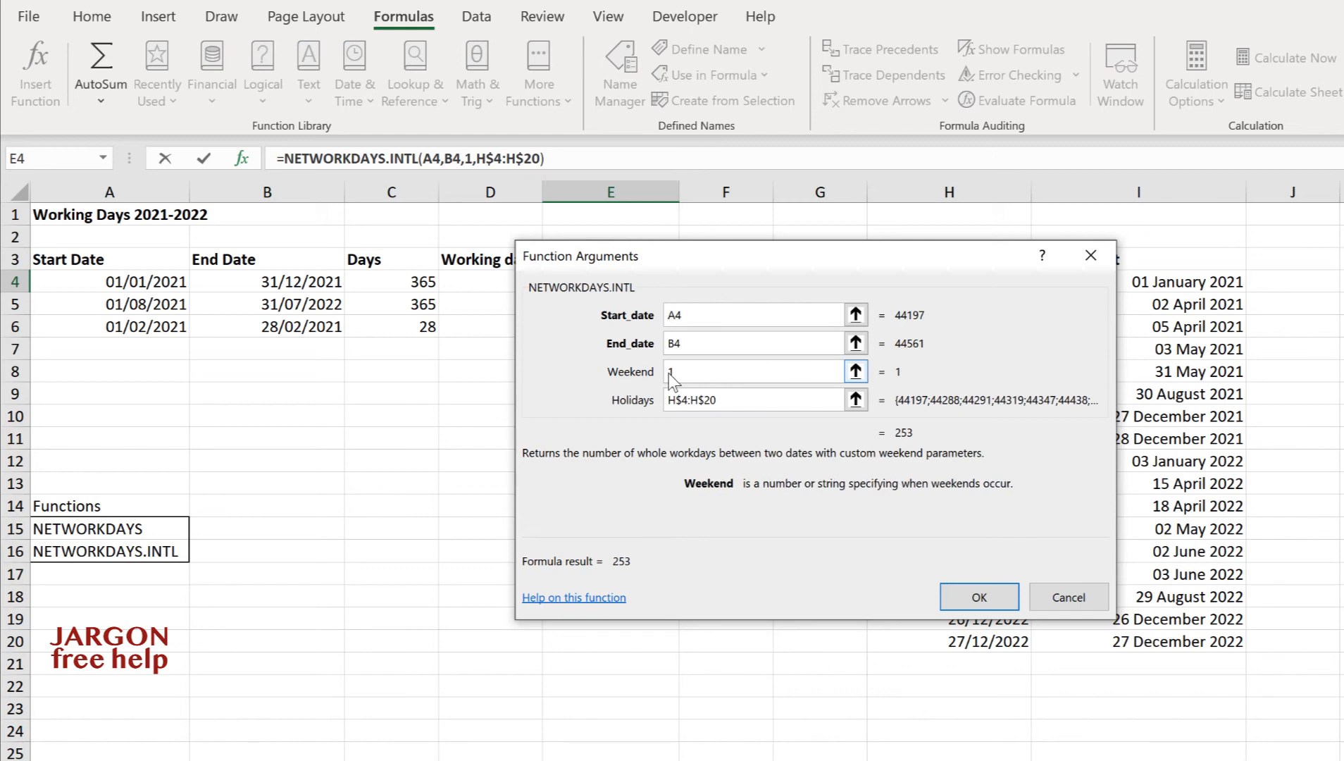
double_click(715, 373)
type("\"")
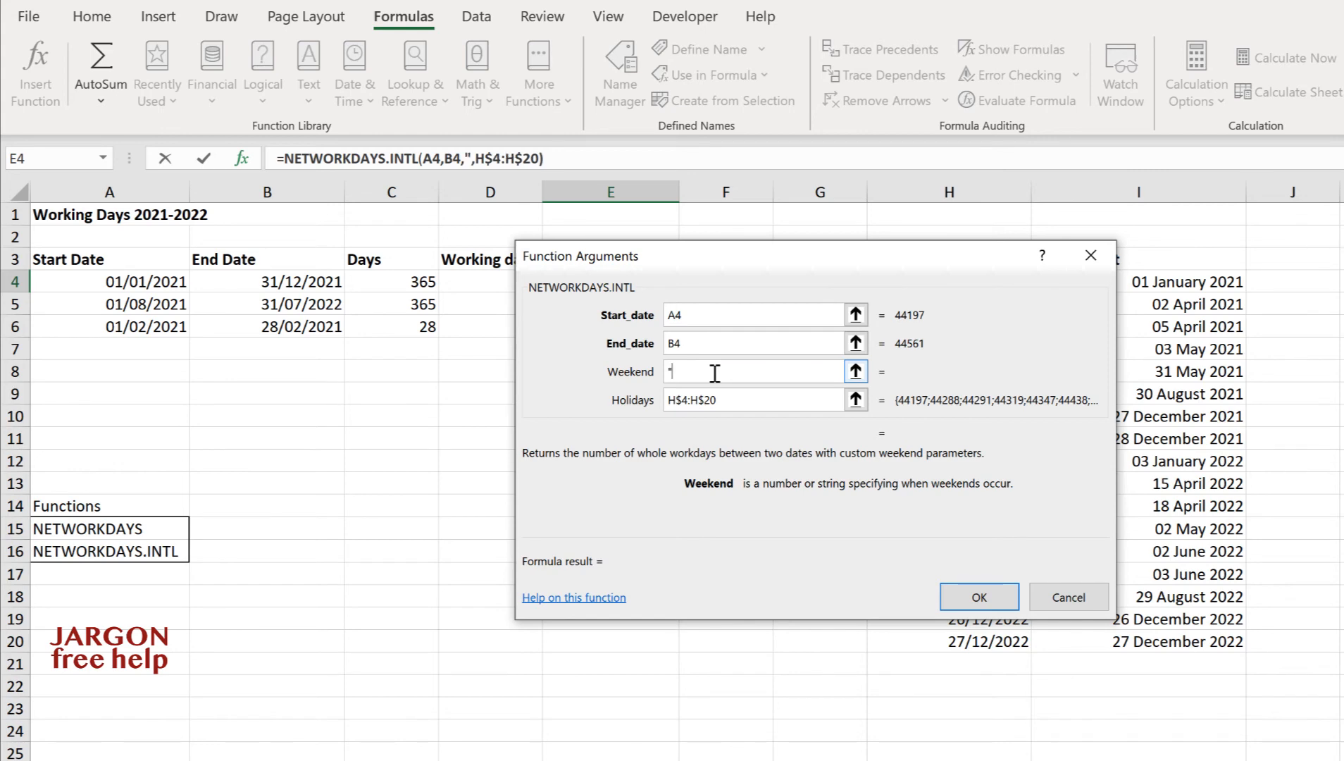
type("00")
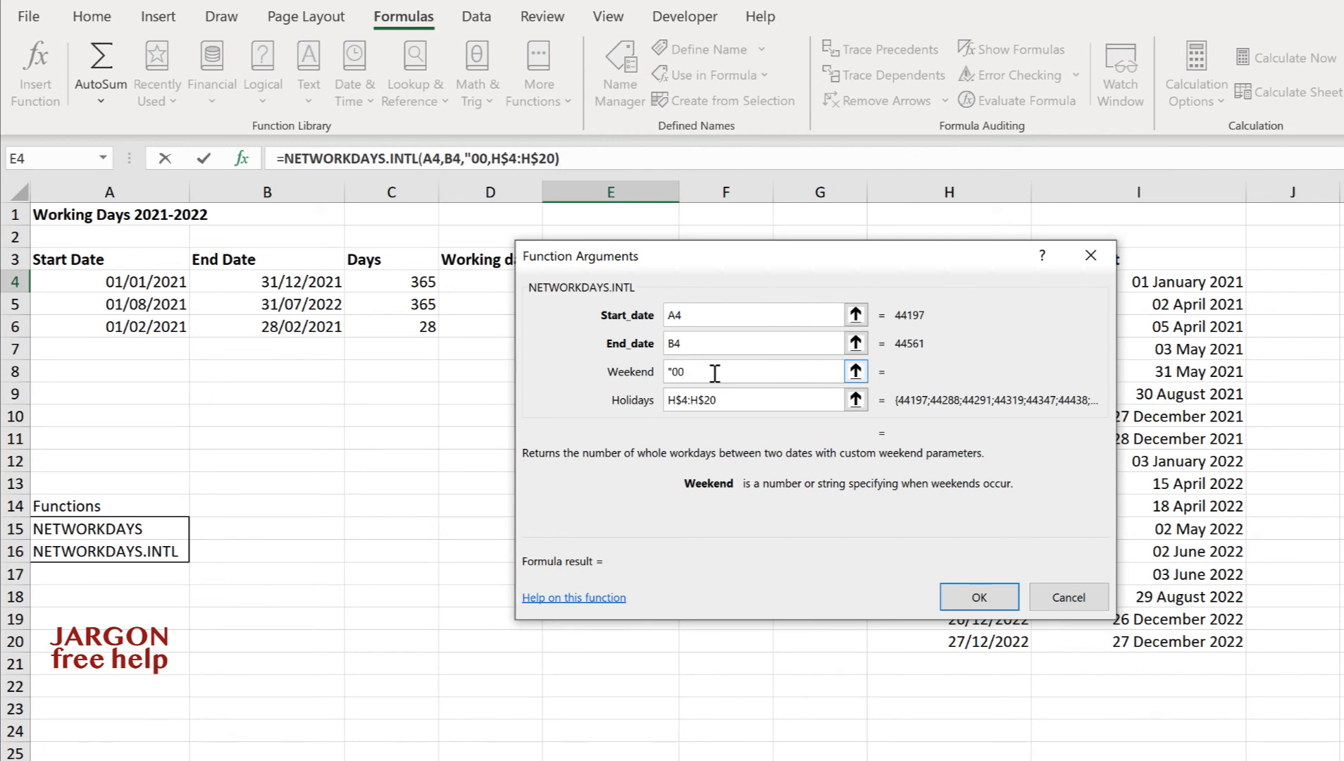
type("0")
type("11")
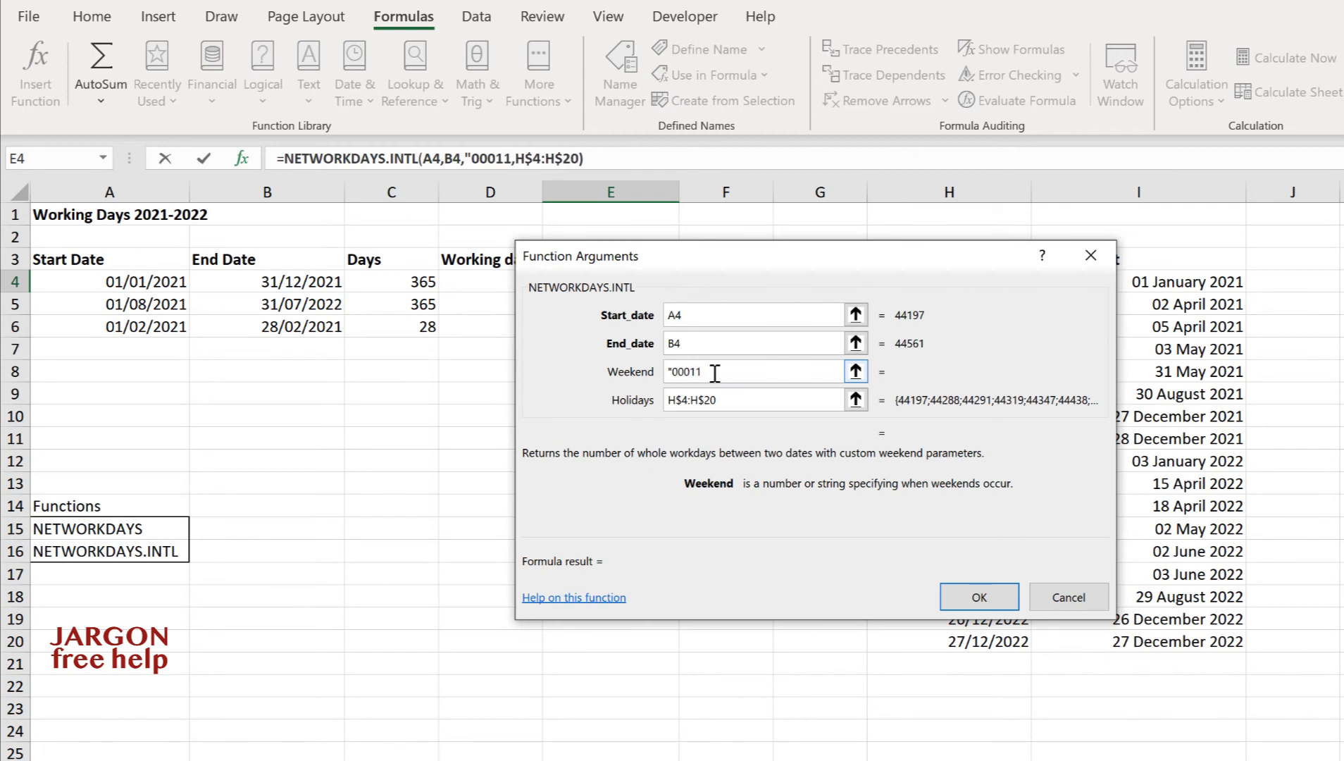
type("11\"")
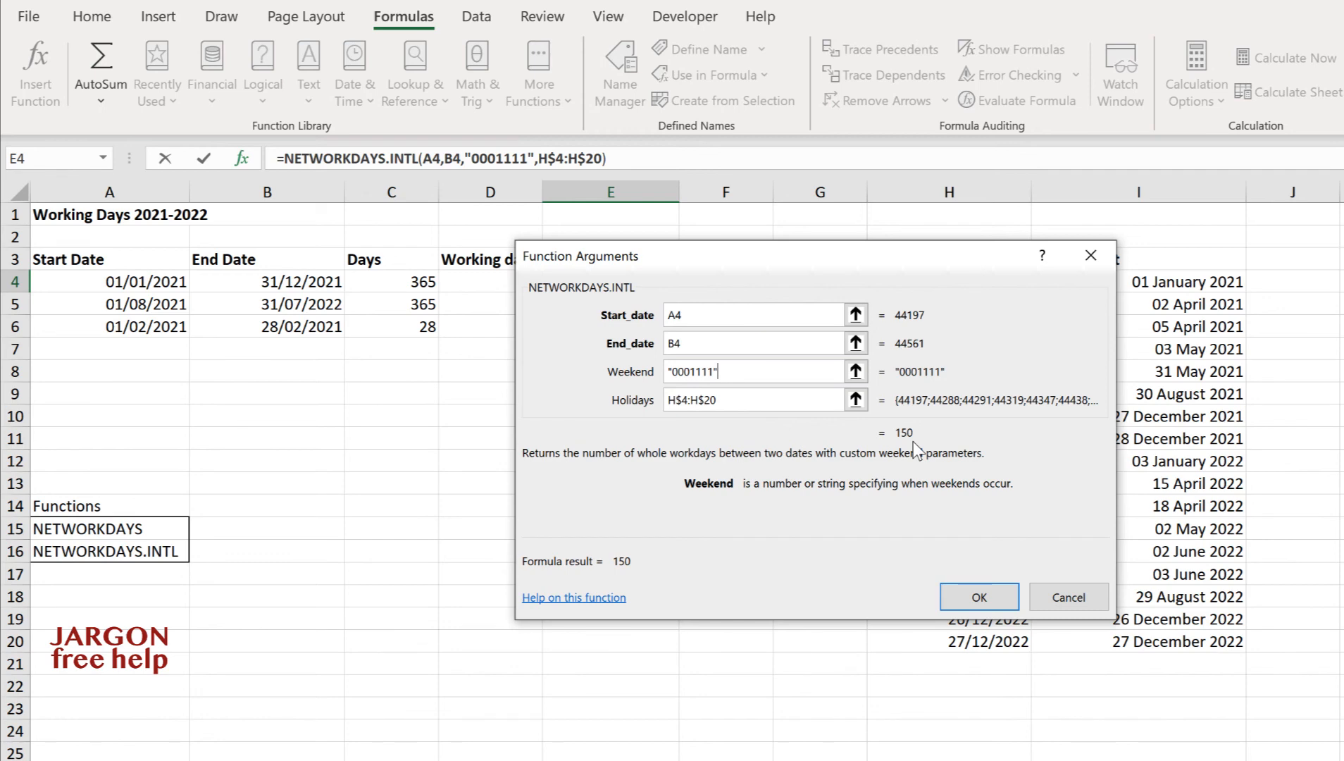
Try the Weekend string "0011111" to make Wednesday non-working, and restore "0001111".
left_click(691, 374)
key("BackSpace")
type("1")
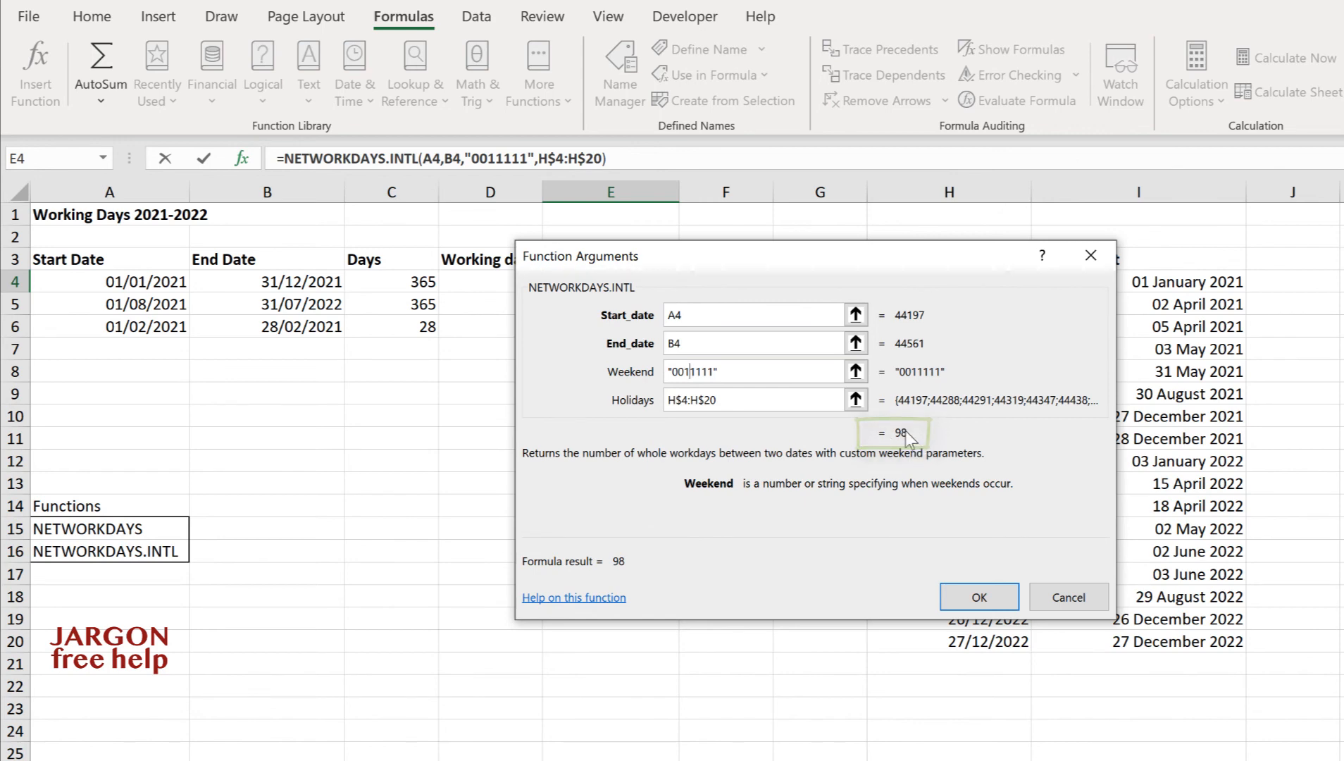
key("BackSpace")
type("0")
Try the Weekend string "0001101" to make Saturday a working day, and restore "0001111".
key("Right")
key("Right")
key("BackSpace")
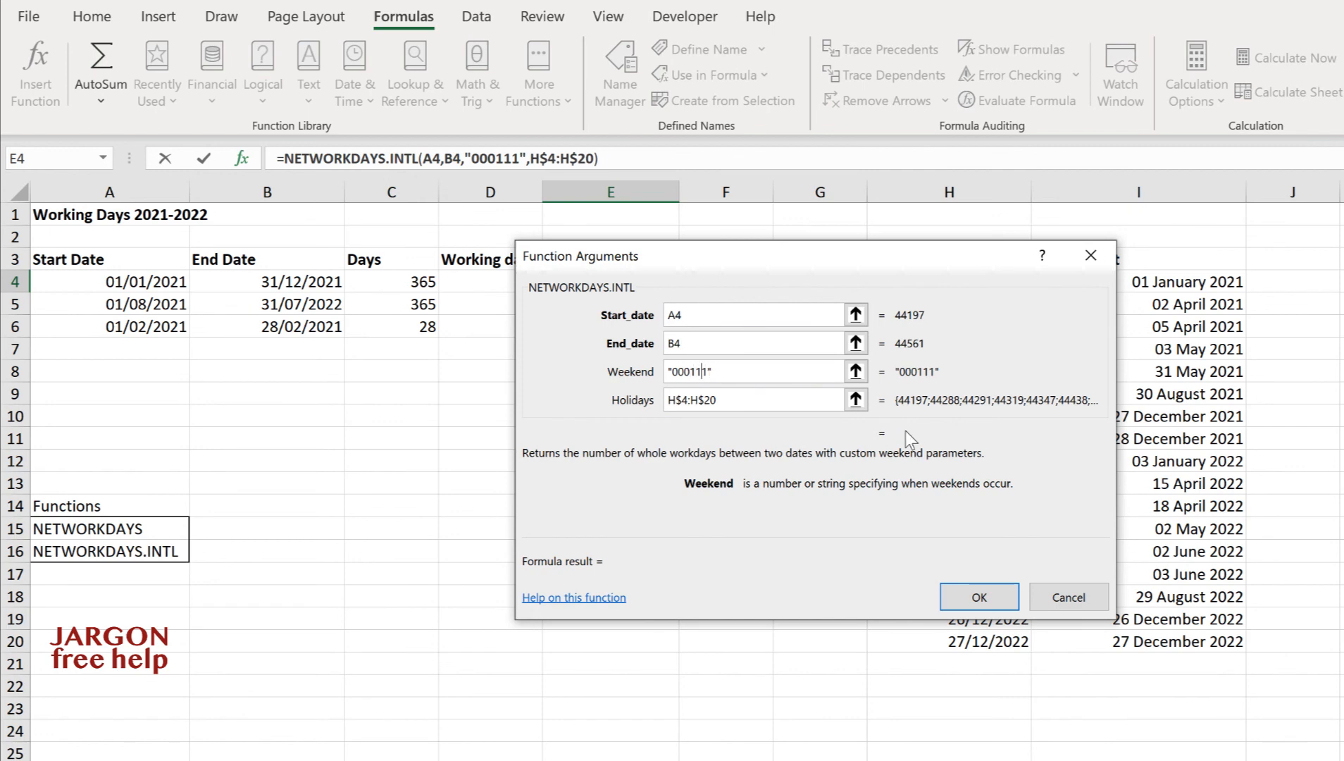
type("0")
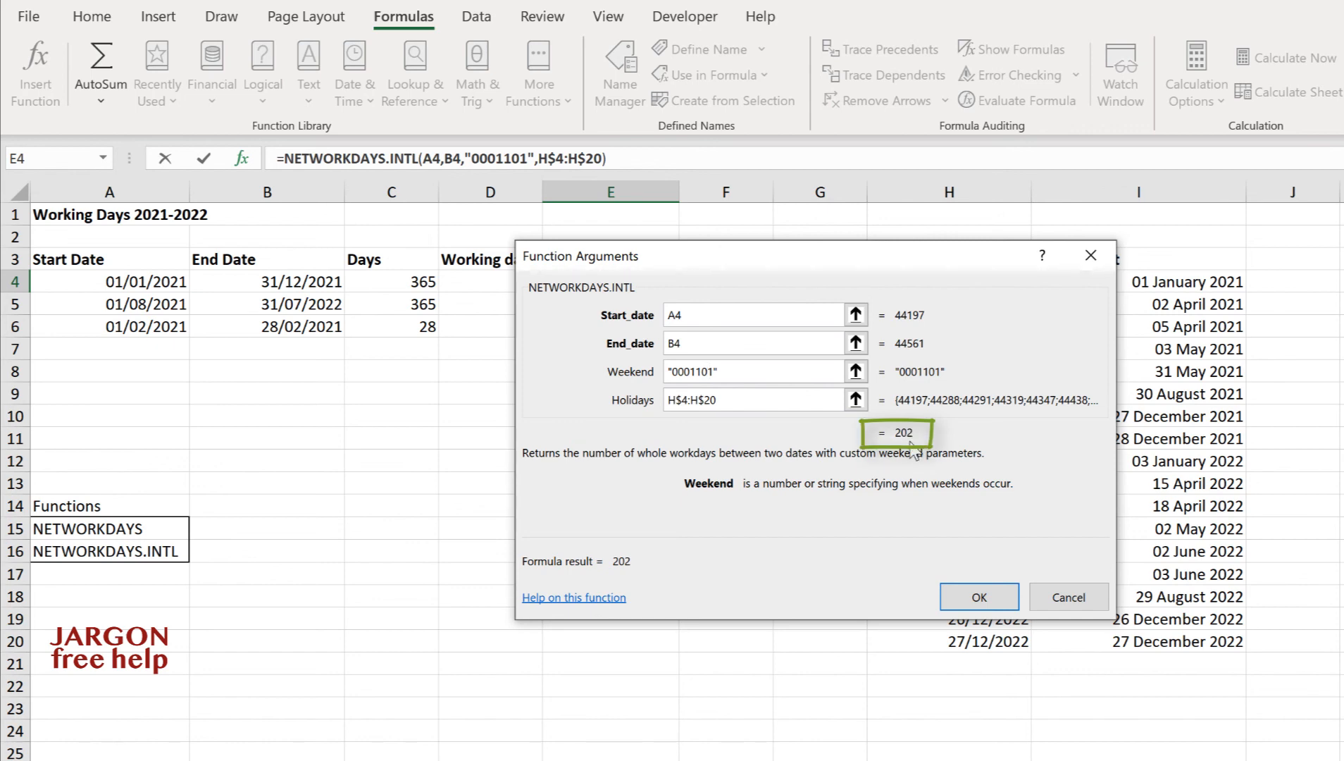
key("BackSpace")
type("1")
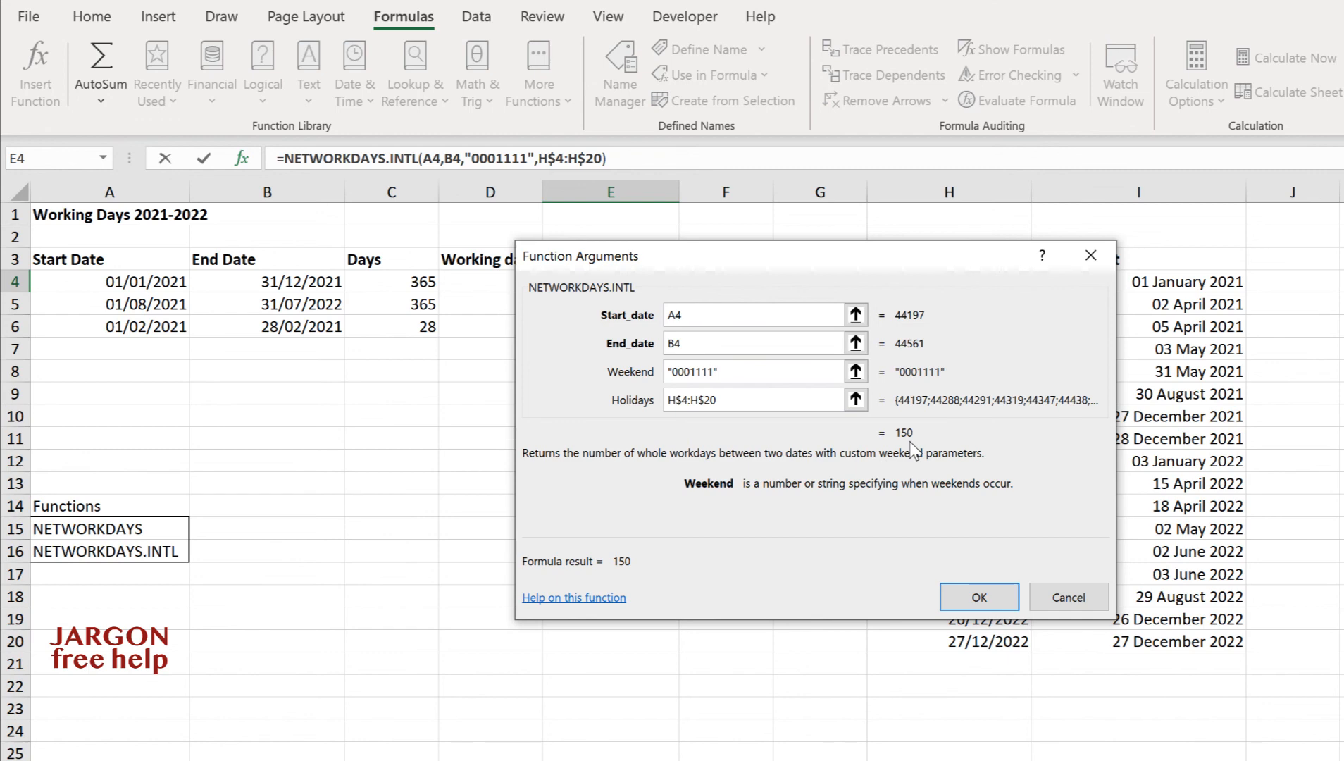
Accept the edited NETWORKDAYS.INTL formula in E4, fill it down to E6, and select E6 to check the copy.
left_click(995, 595)
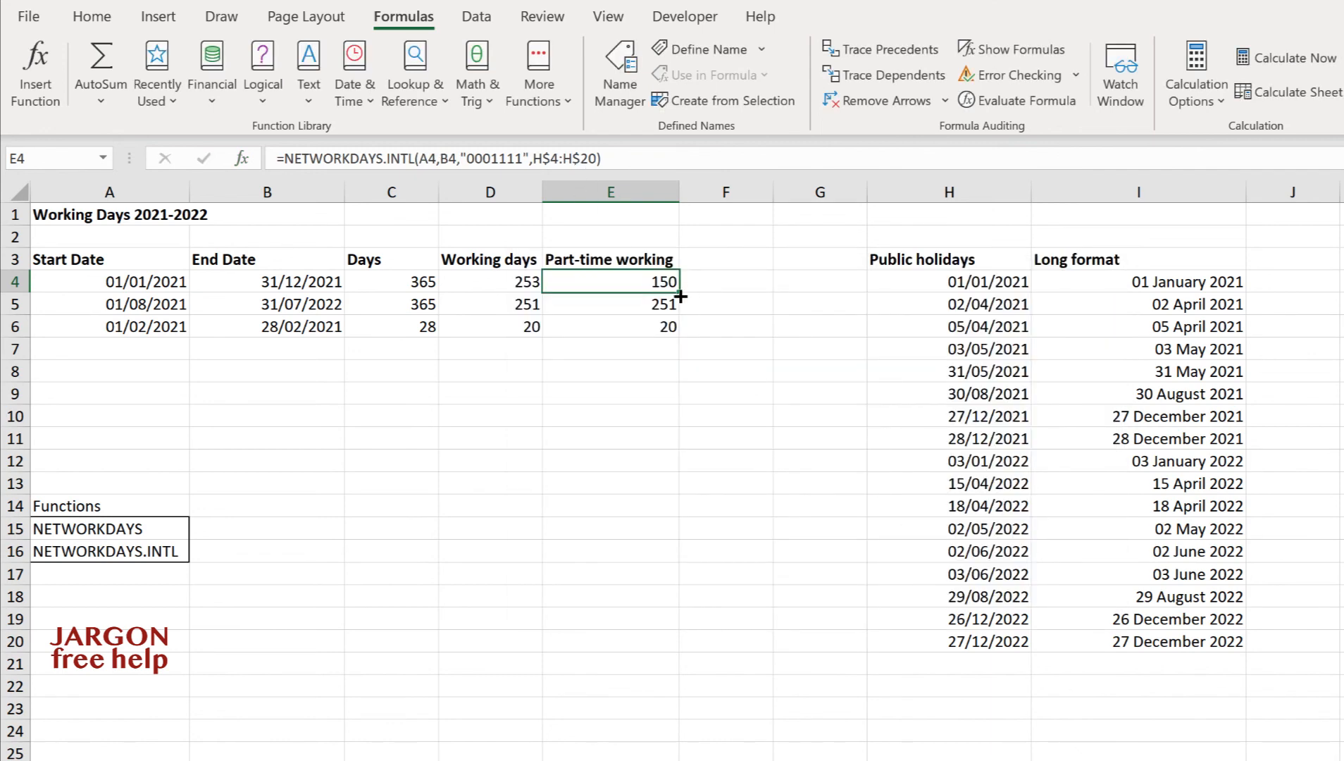
left_click_drag(687, 287, 685, 336)
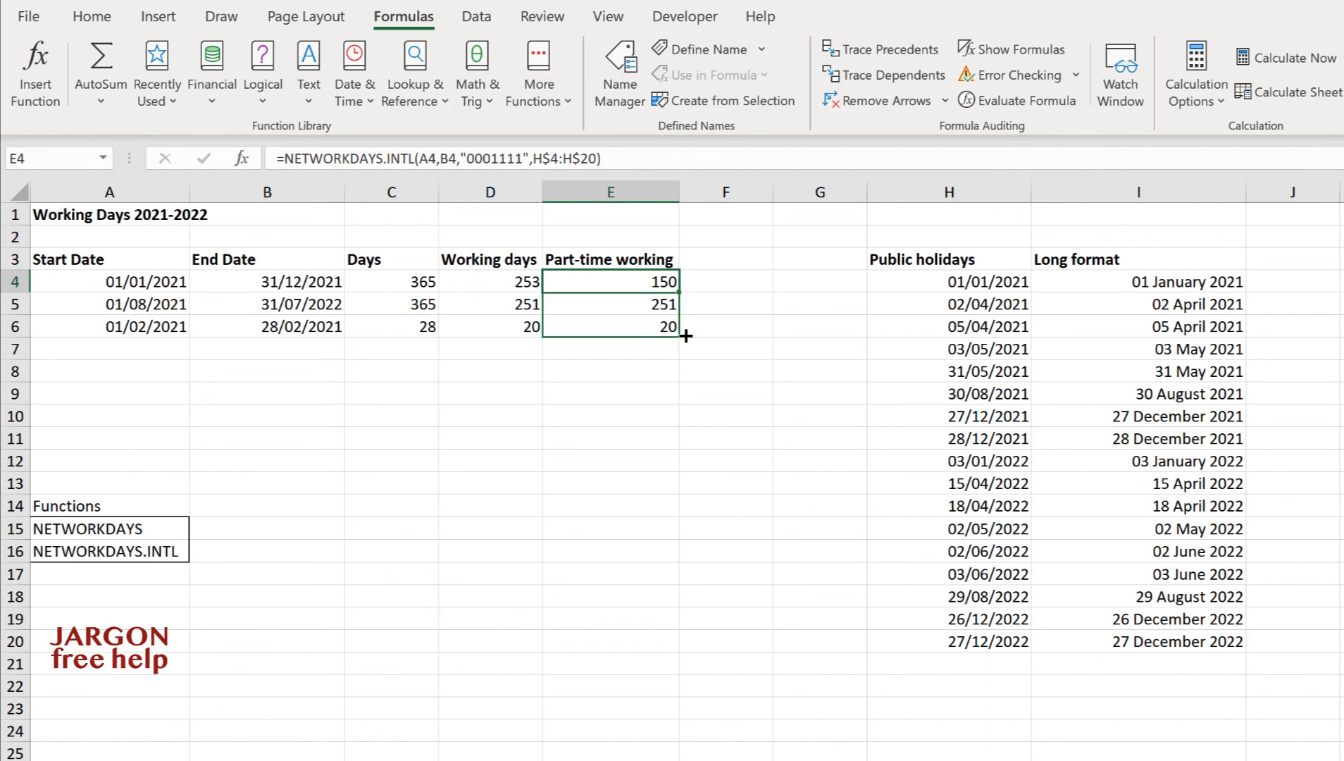
left_click_drag(685, 336, 687, 338)
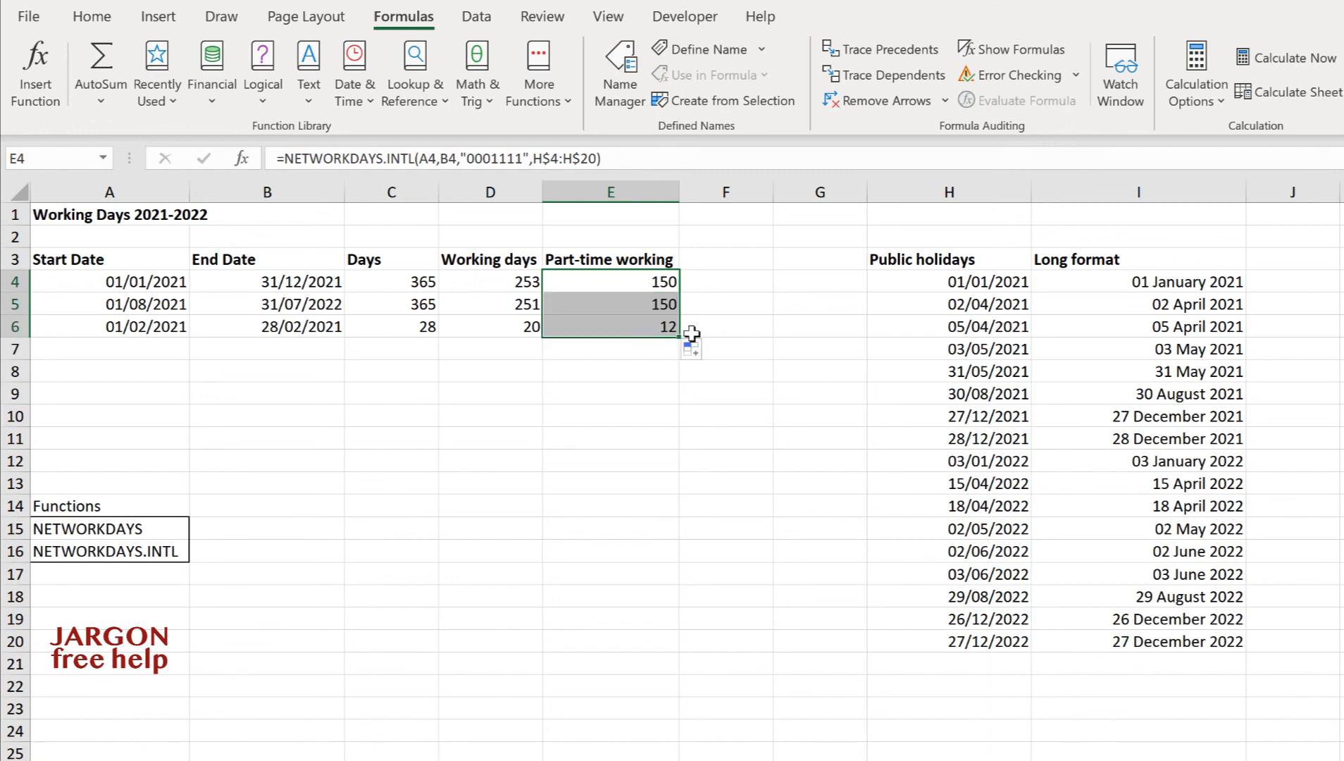
left_click(715, 328)
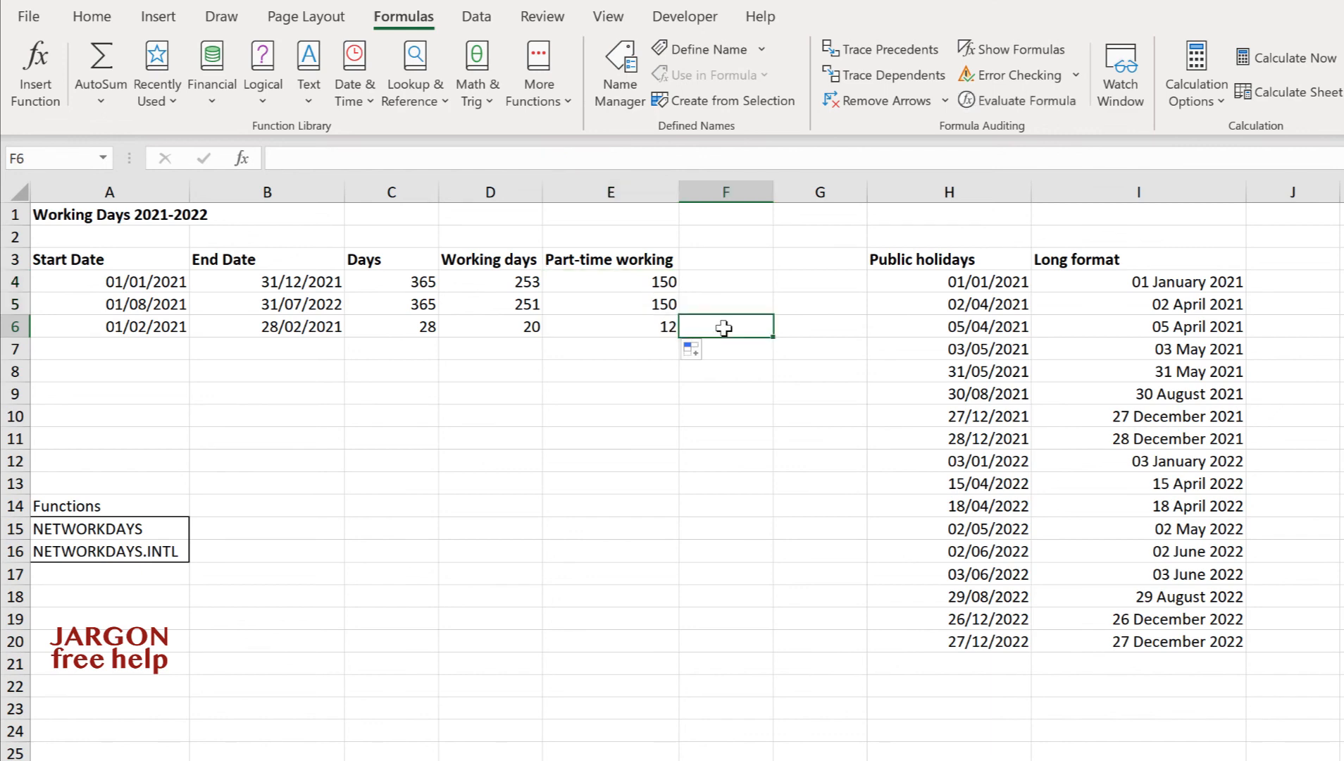
left_click(647, 325)
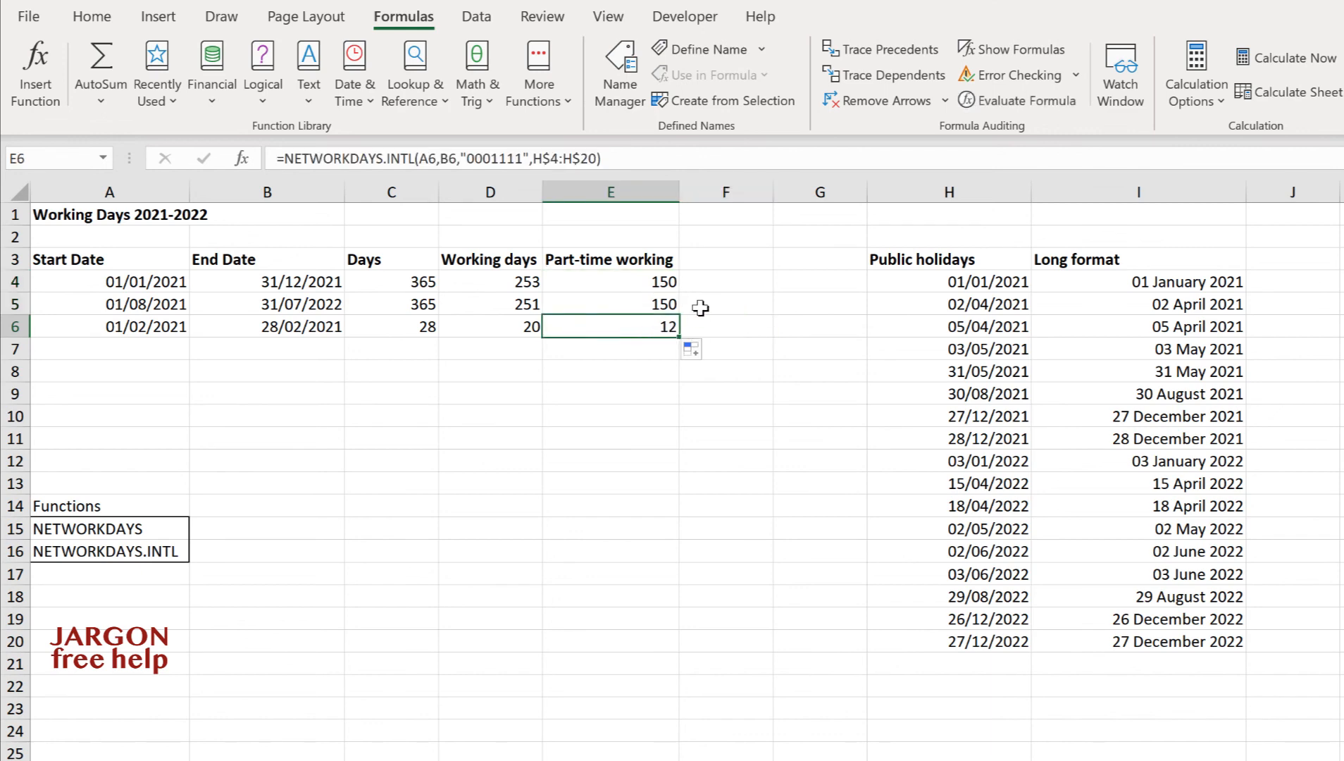